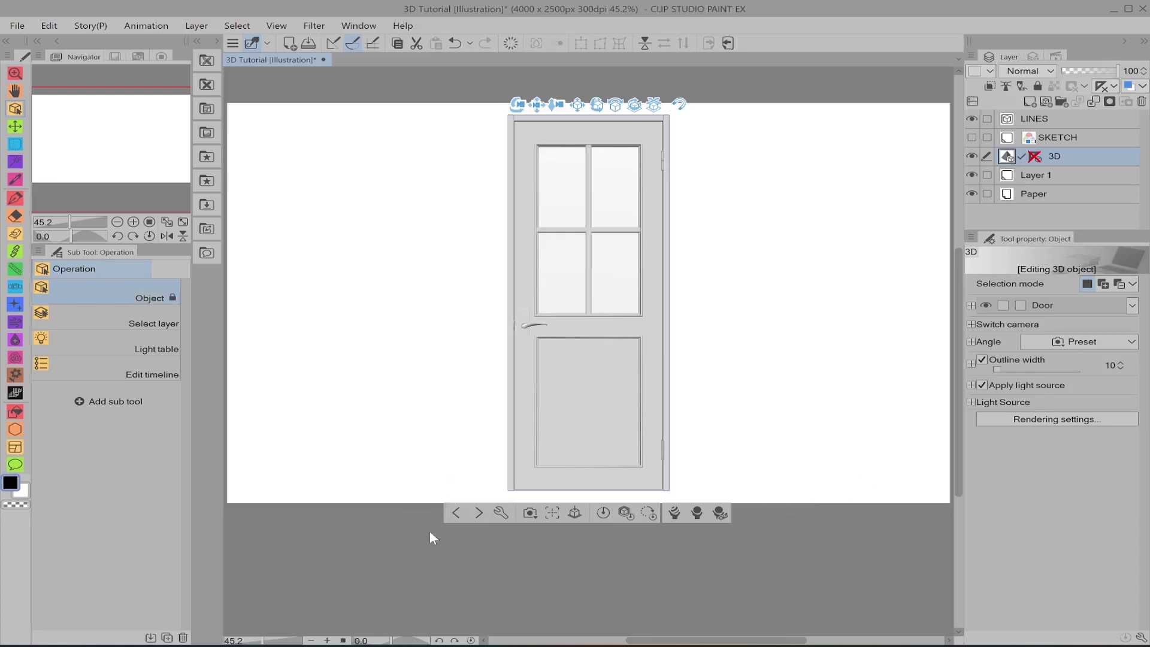
Restore the dark tufted armchair beside the door, then switch selection between Chair and Door
key(ctrl+z)
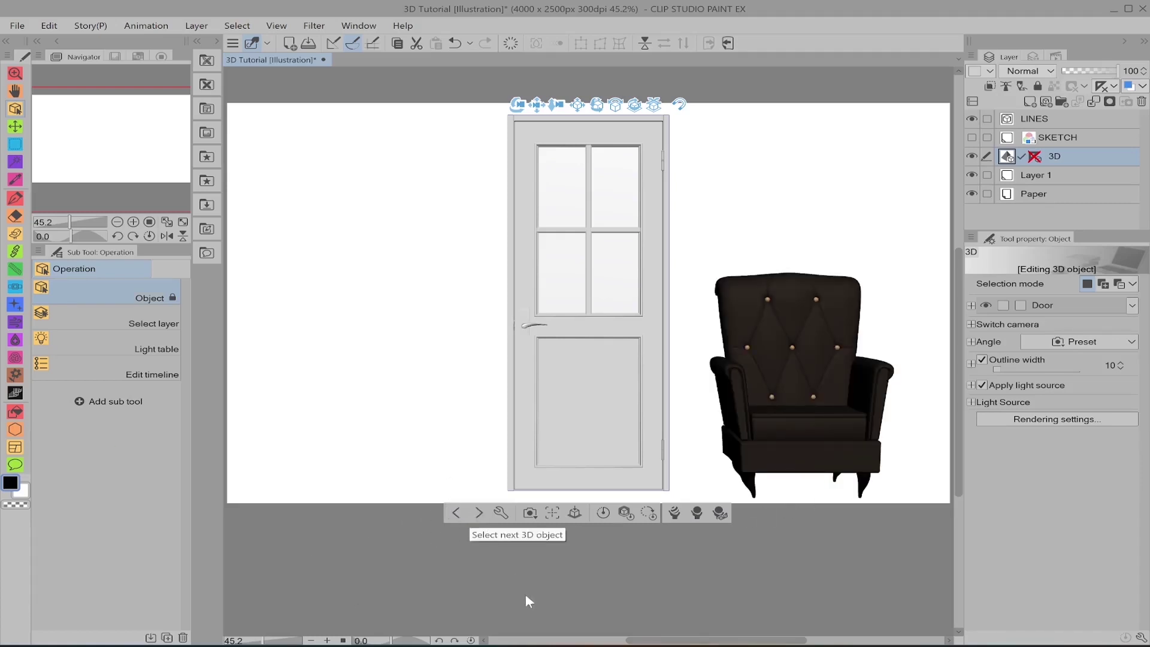
click(480, 513)
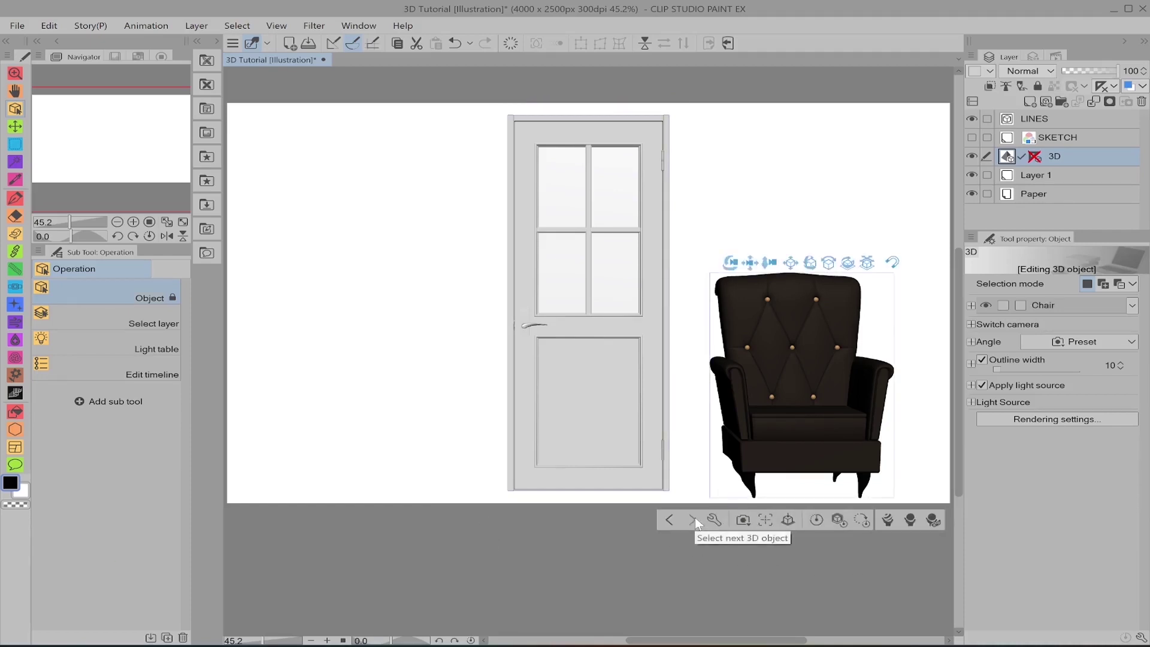
click(765, 520)
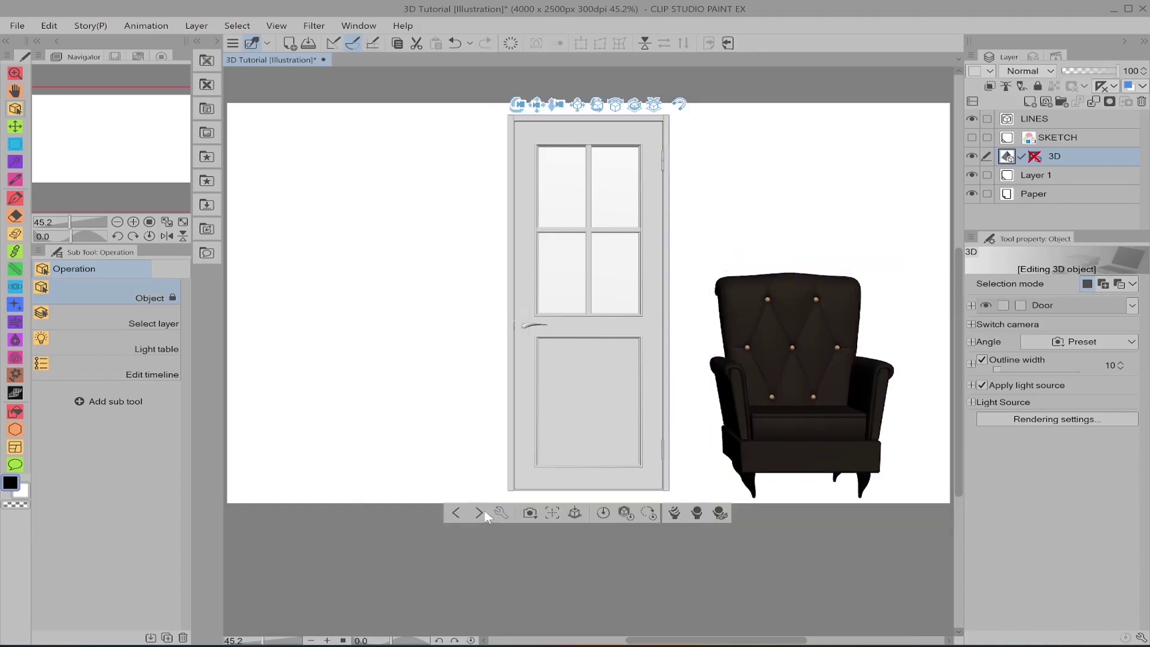
click(481, 515)
click(693, 520)
Drag the armchair far off toward the upper right, then fit the canvas to the window
click(477, 513)
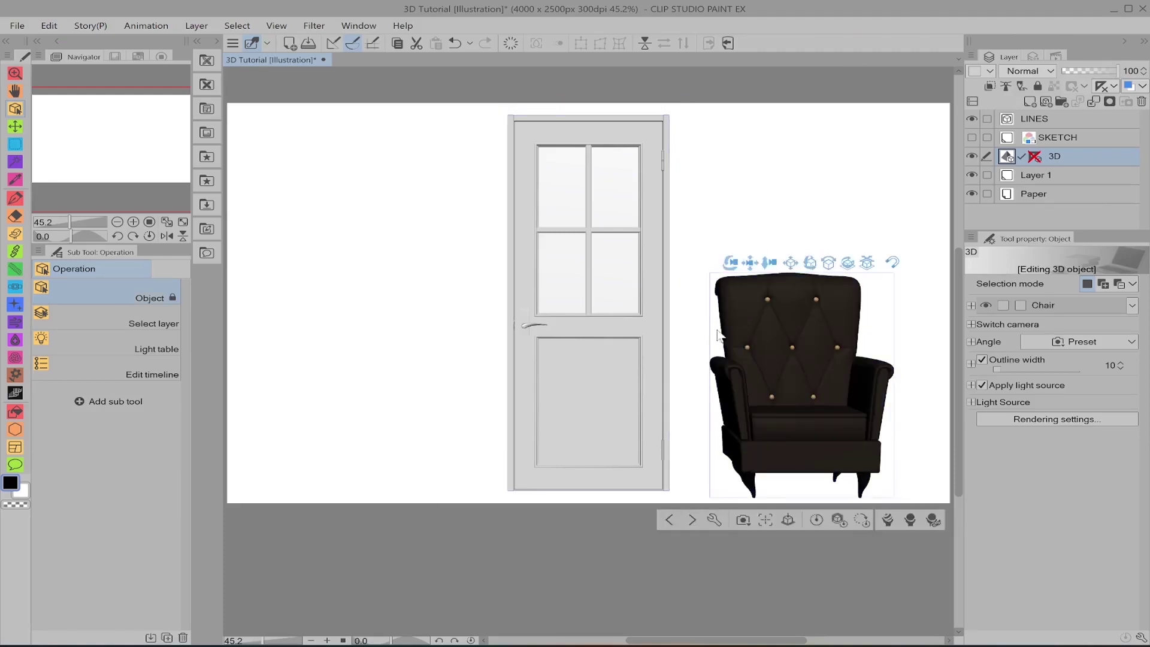
scroll(707, 366, down, 1)
scroll(707, 367, down, 15)
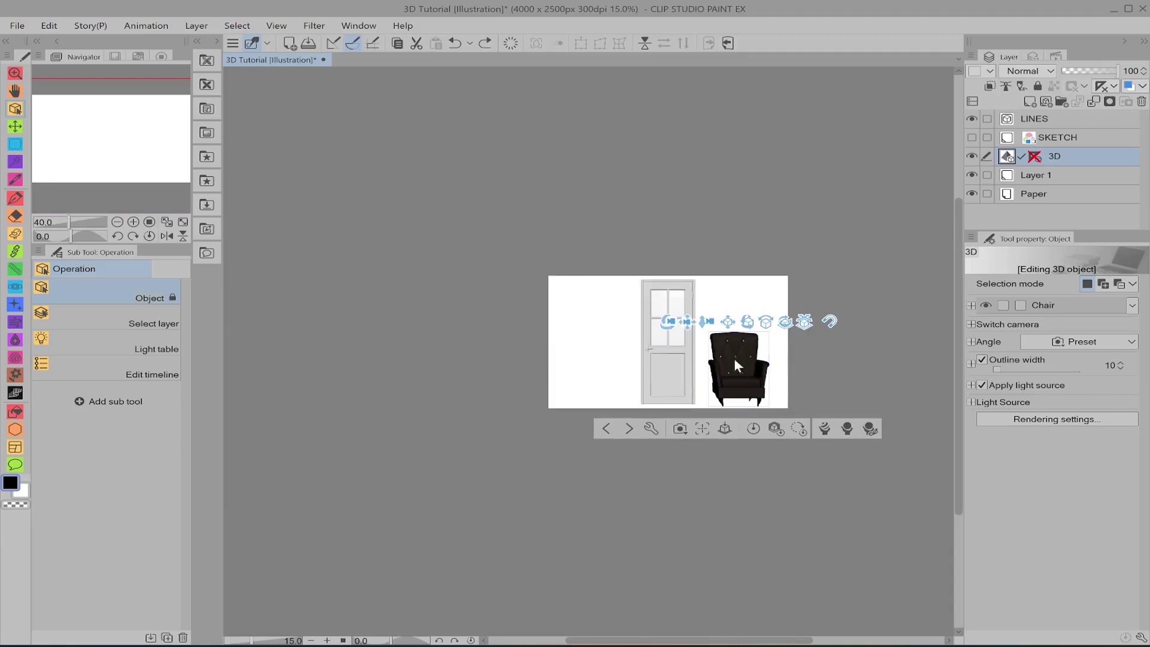
scroll(778, 375, up, 4)
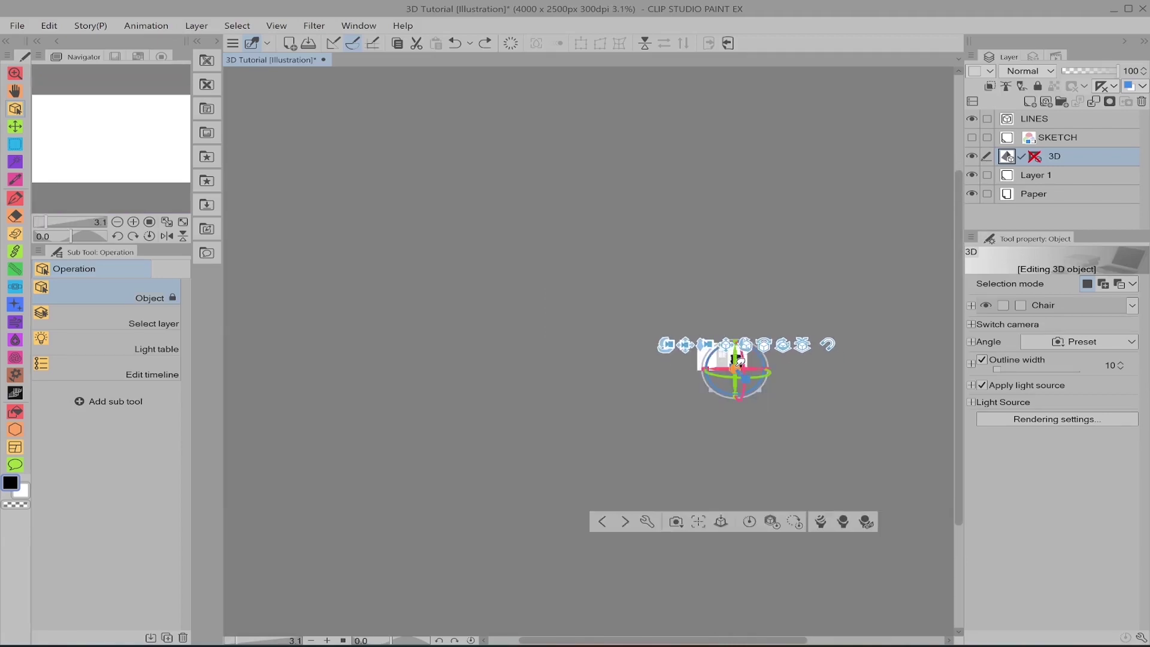
drag(745, 364, 857, 426)
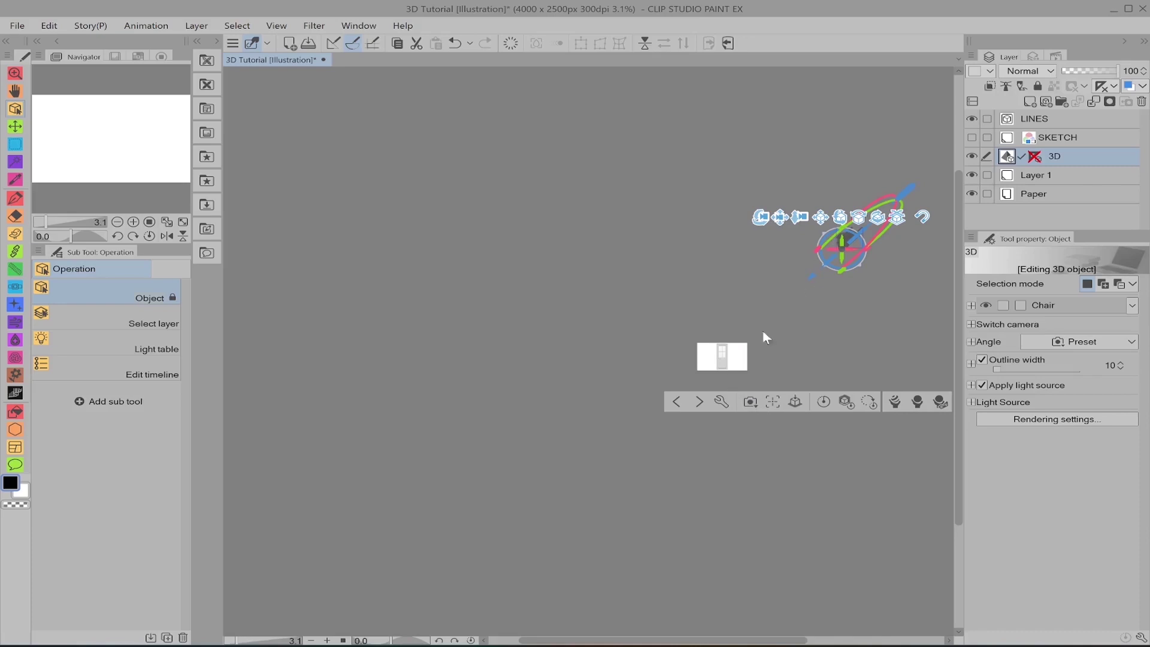
key(ctrl+0)
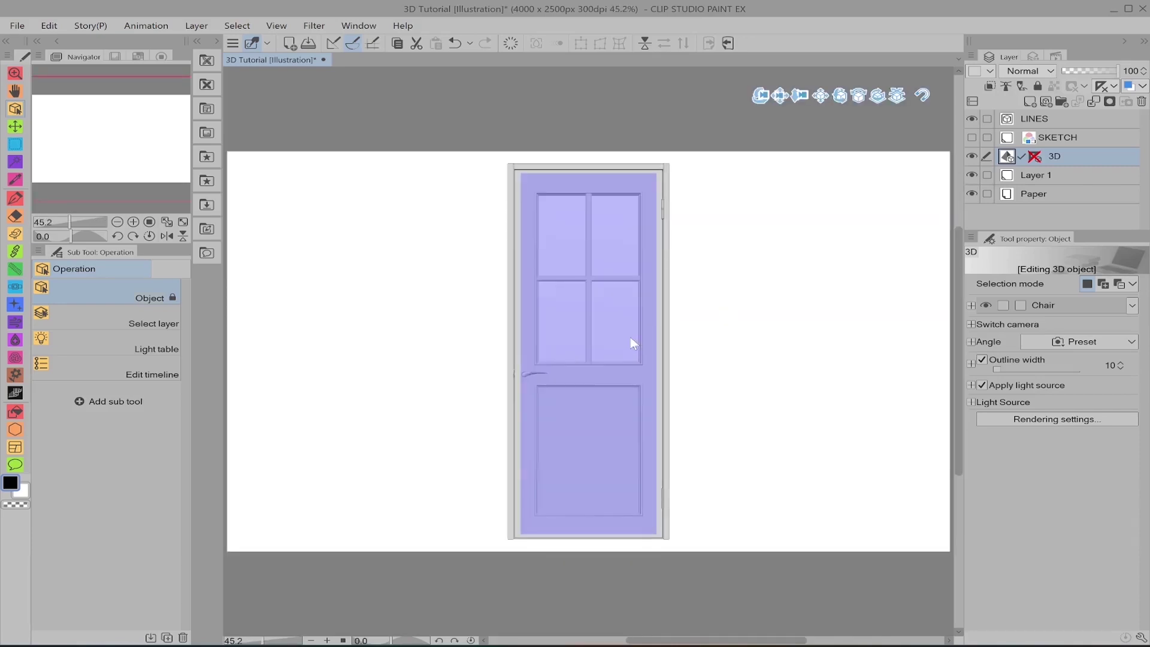
Reset the armchair to its original position beside the door and refit the view
click(630, 337)
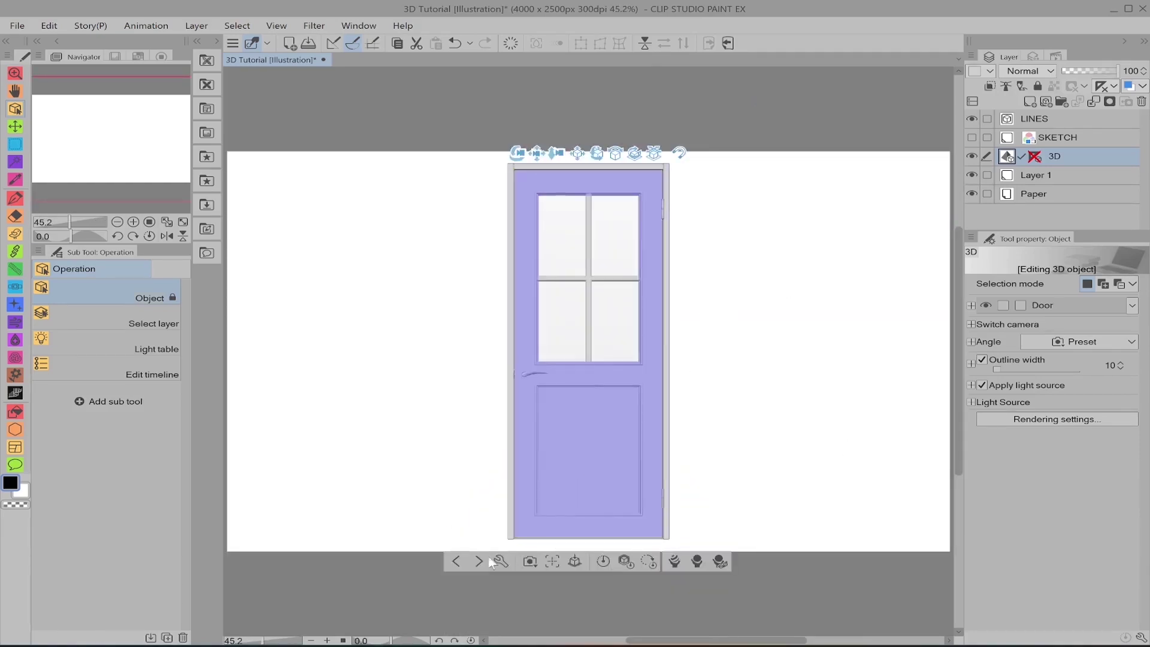
click(483, 560)
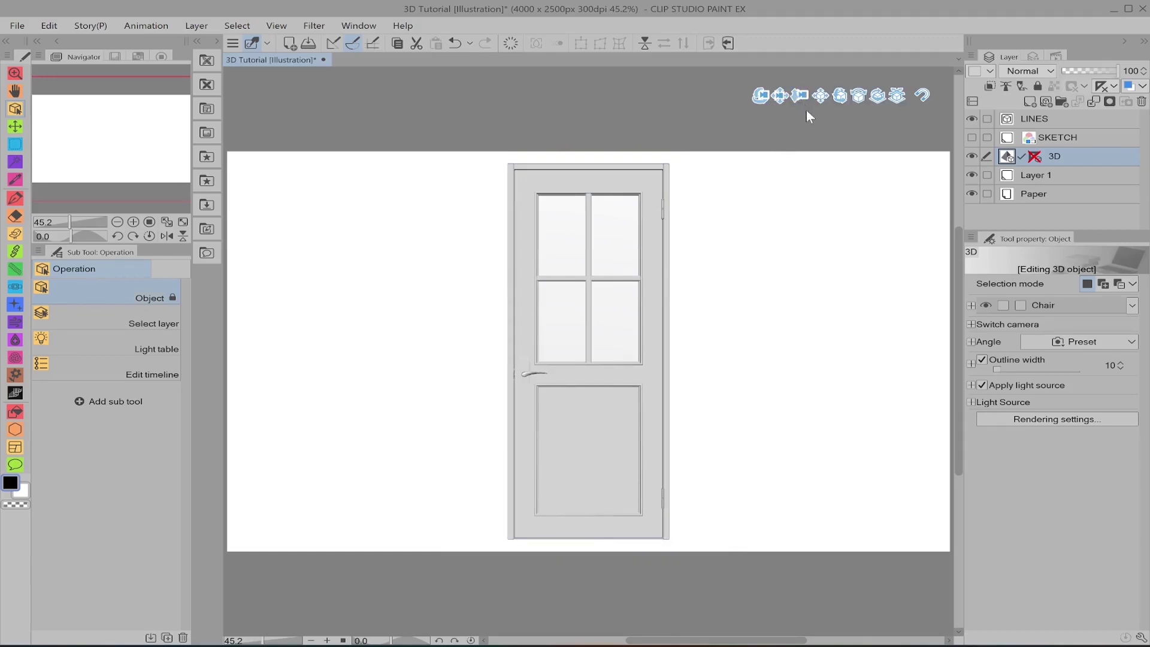
scroll(865, 120, down, 15)
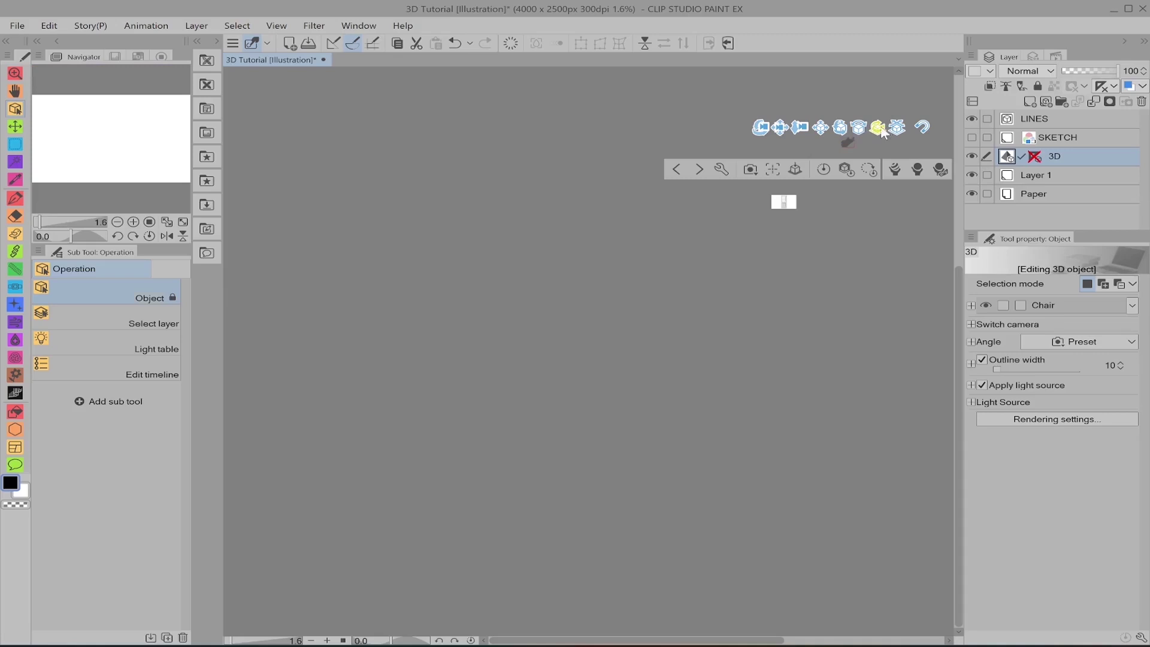
click(897, 128)
key(ctrl+0)
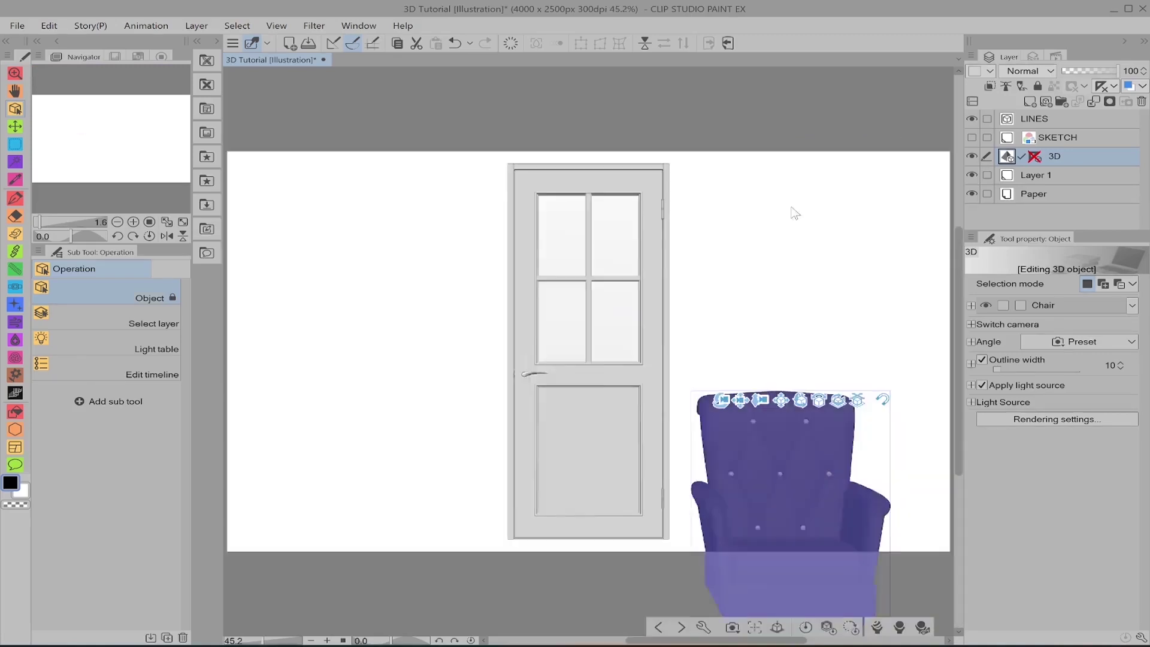
With the door active, show the Object list of camera, lights, Door, Chair and Cube
click(590, 473)
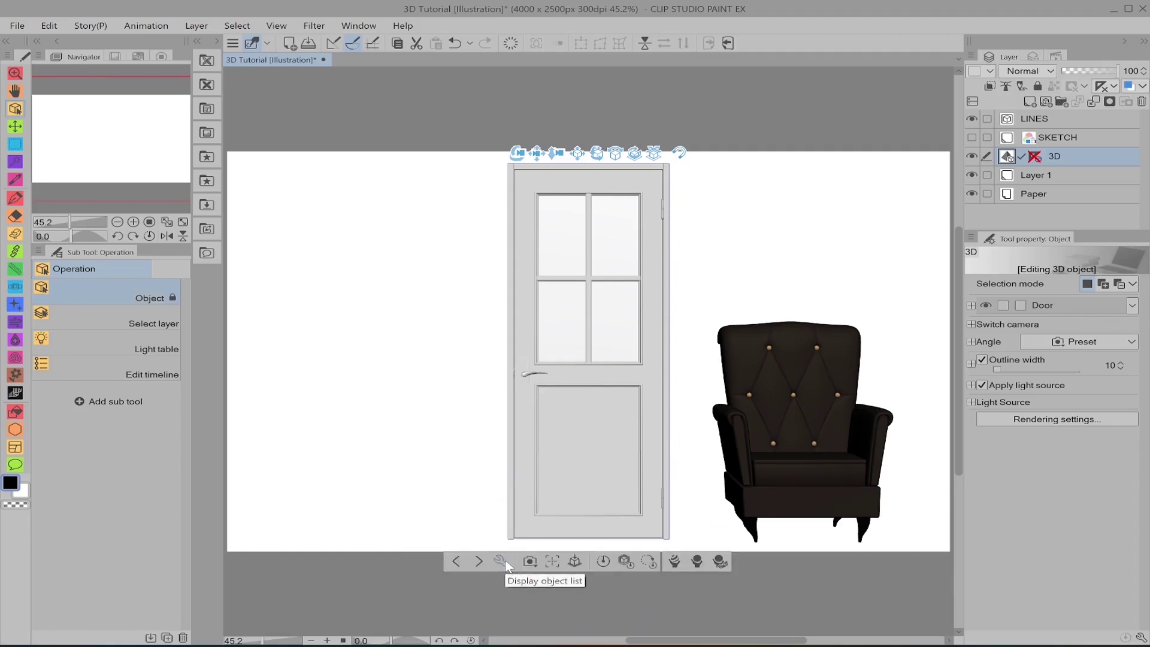
click(500, 562)
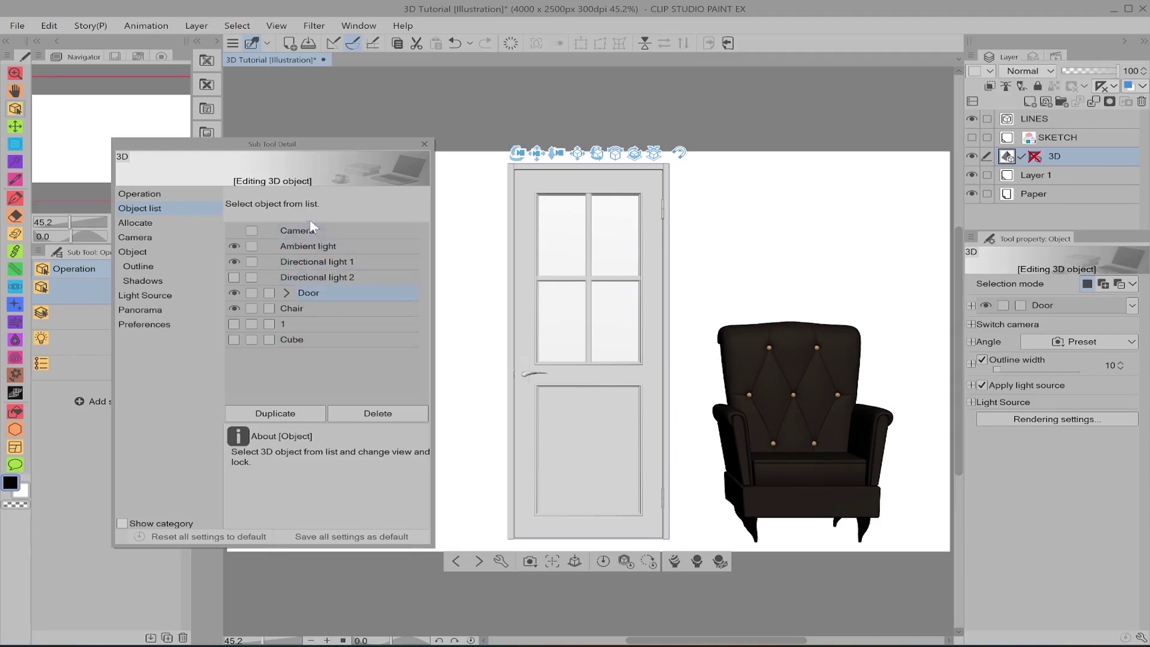
click(1131, 306)
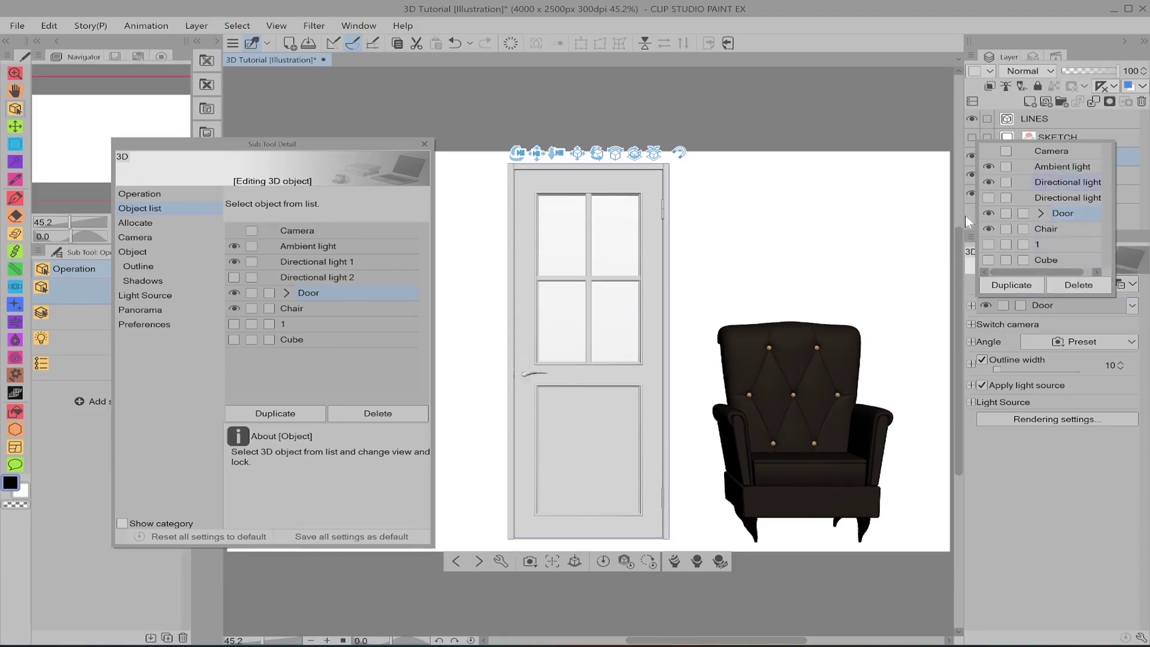
click(500, 561)
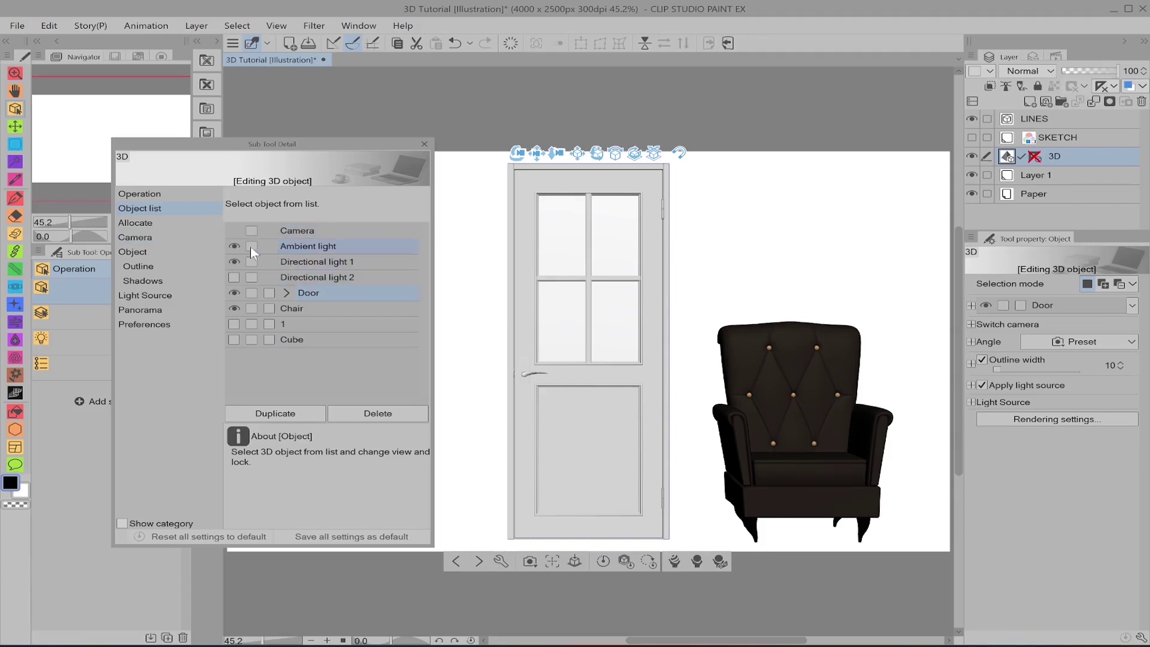
click(235, 246)
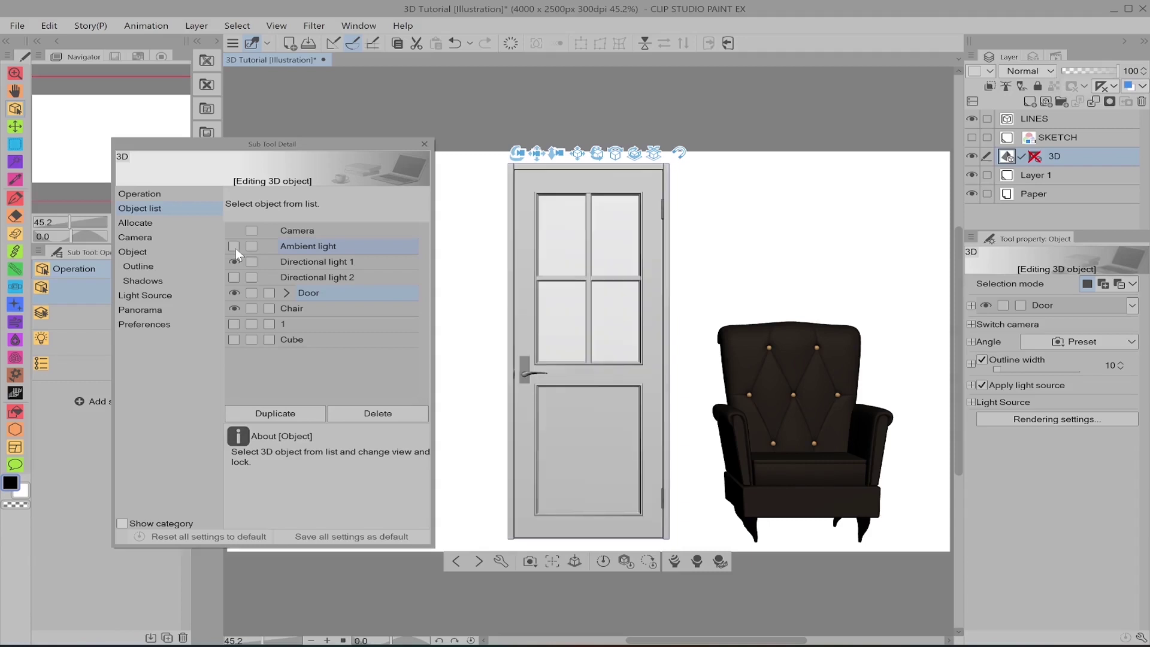
click(234, 246)
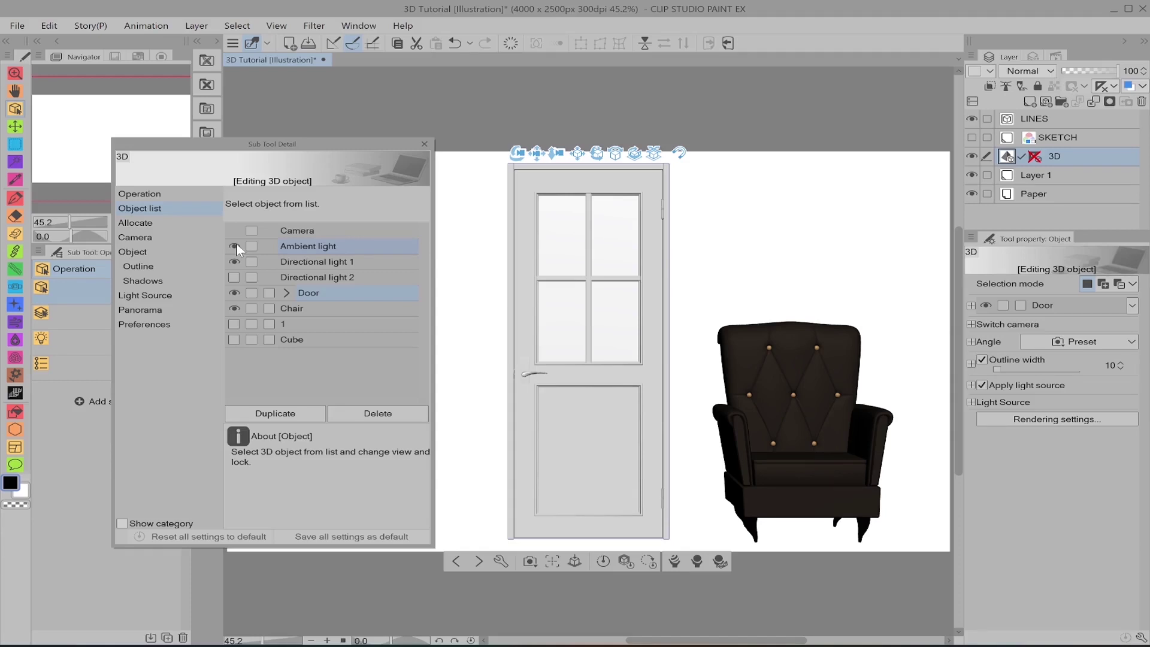
click(234, 246)
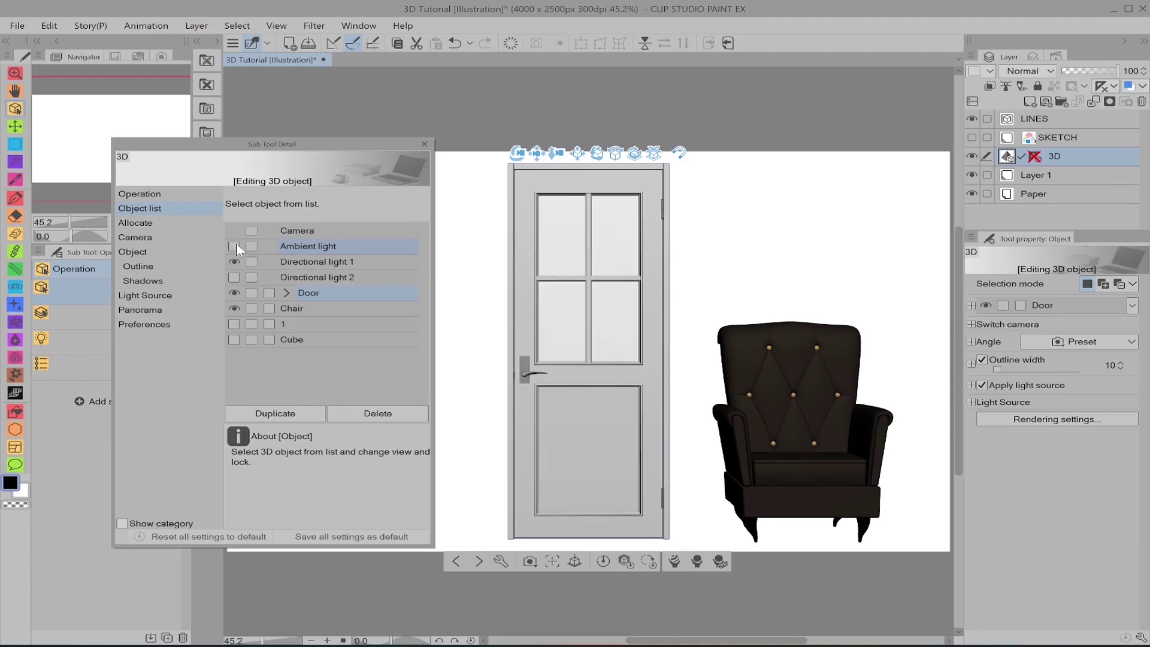
click(234, 246)
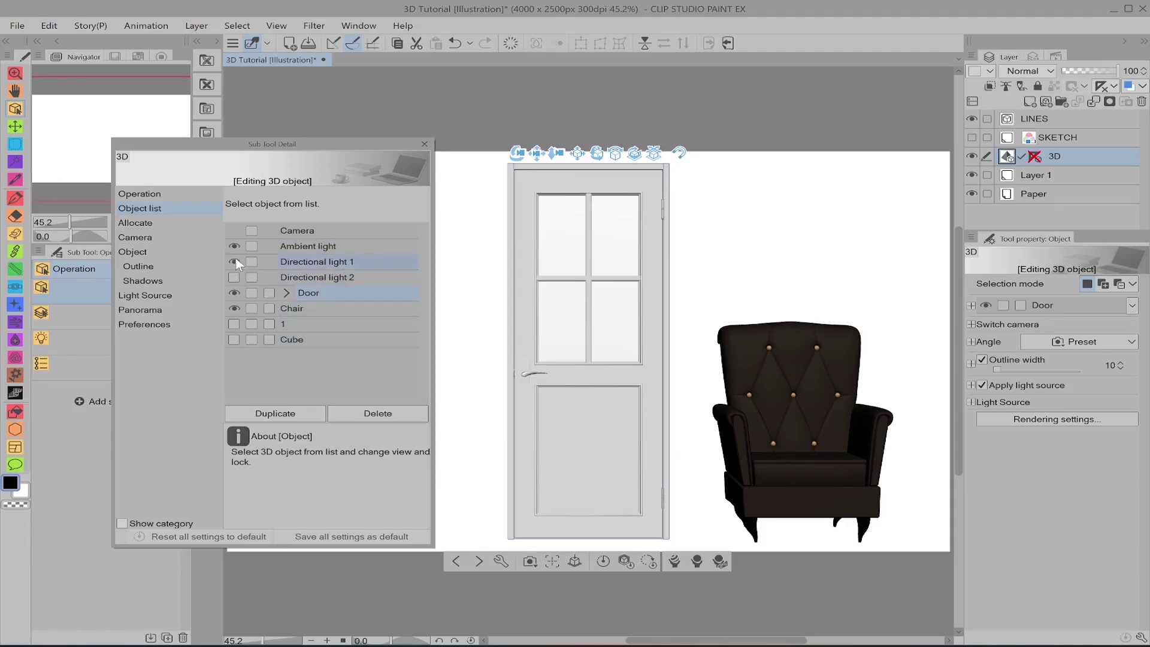
click(234, 262)
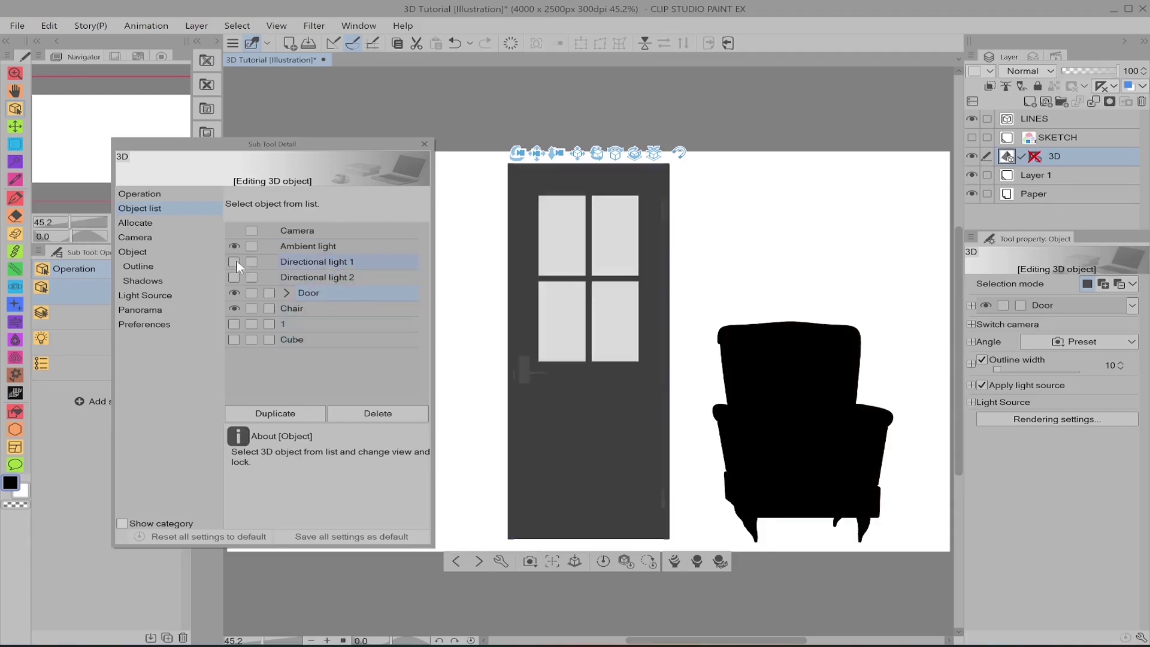
click(234, 261)
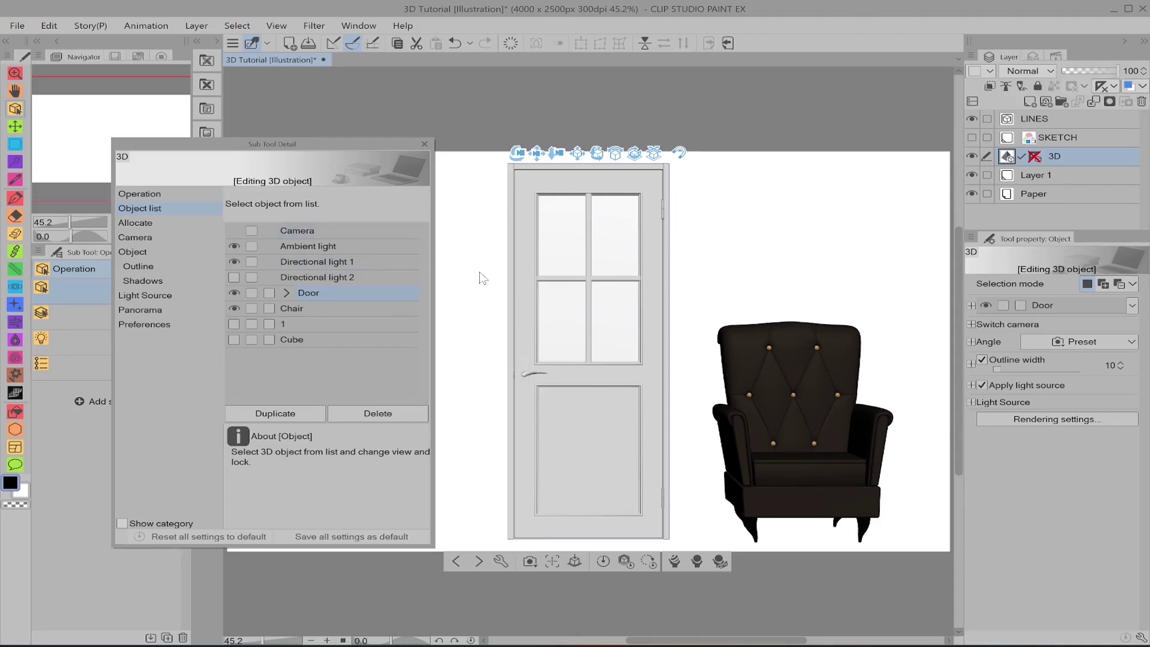
Turn on Directional light 2 and adjust its direction
click(234, 278)
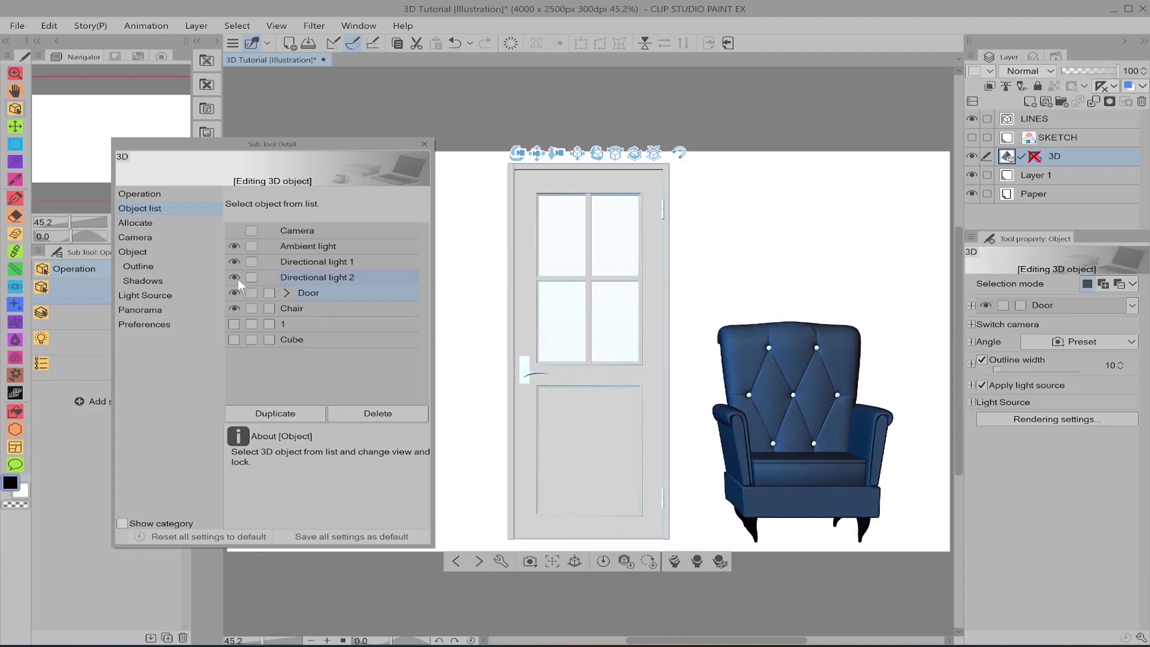
click(322, 277)
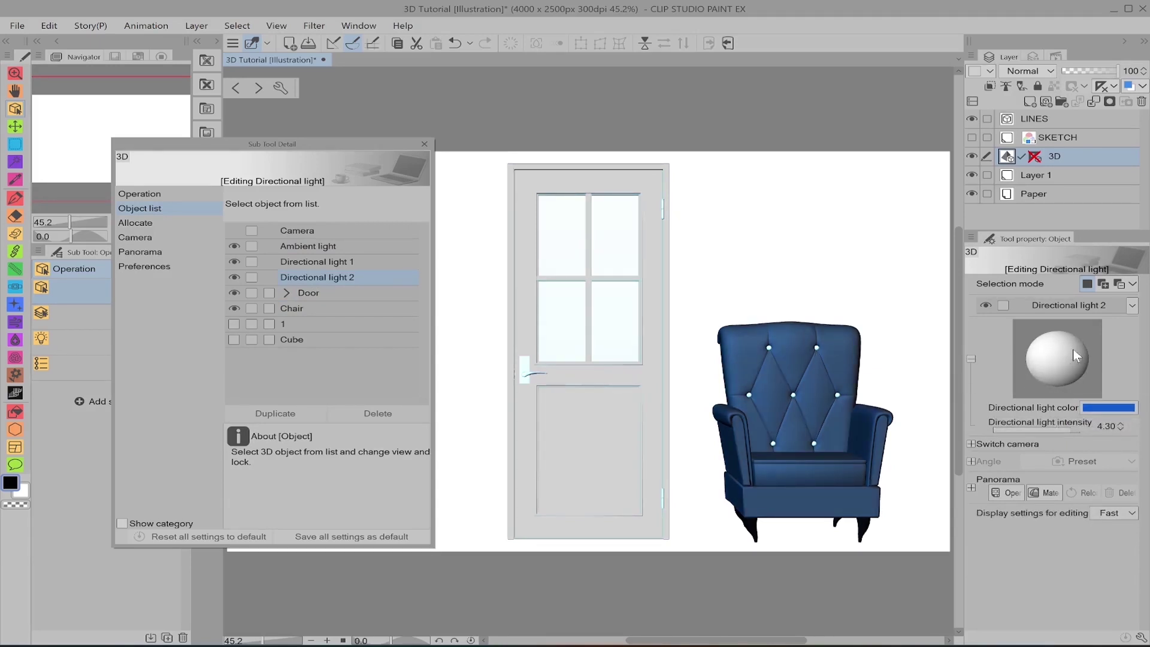
drag(1072, 347, 1114, 347)
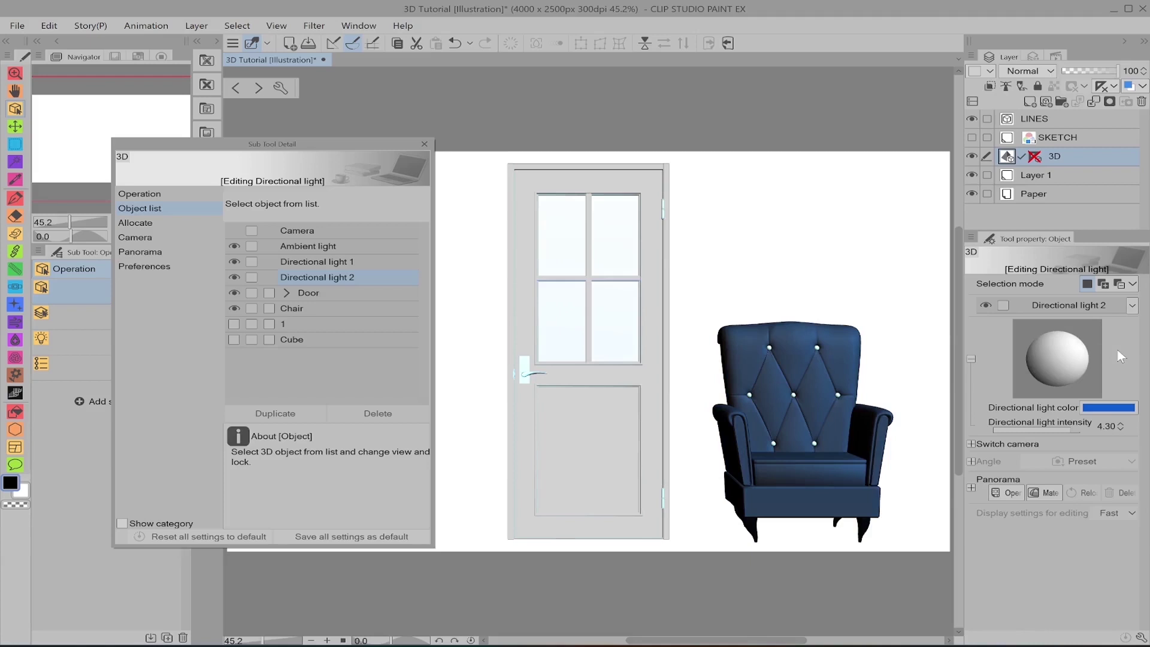
Try a gold F5BB33 colour on Directional light 1, then switch Directional light 2 off
click(329, 264)
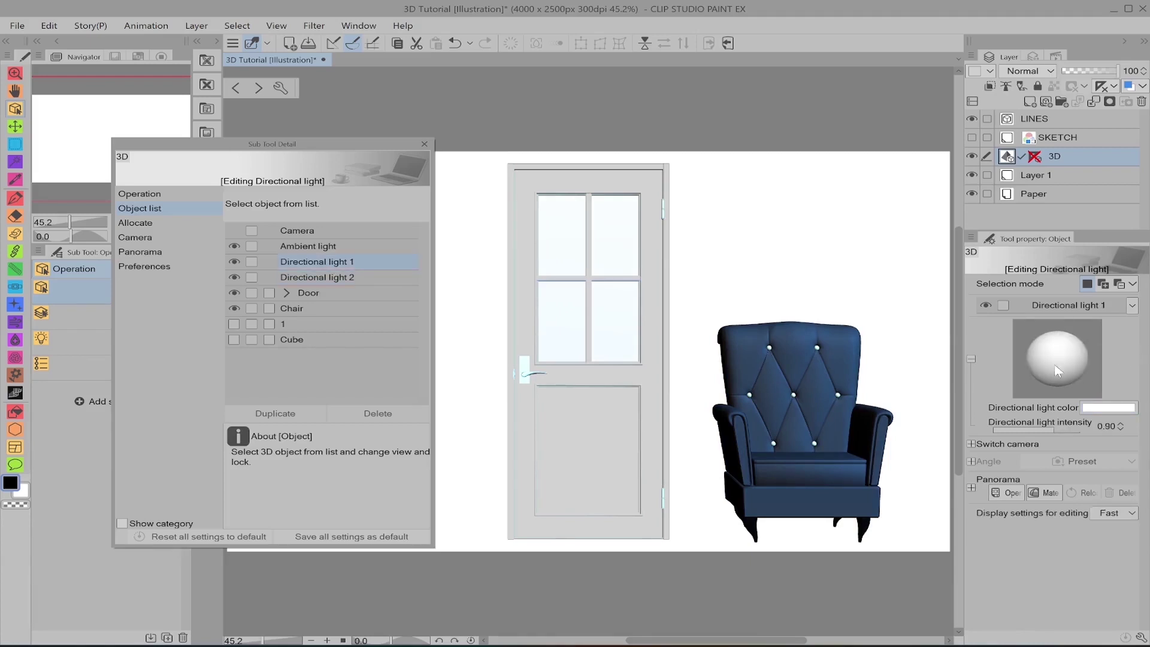
click(1112, 407)
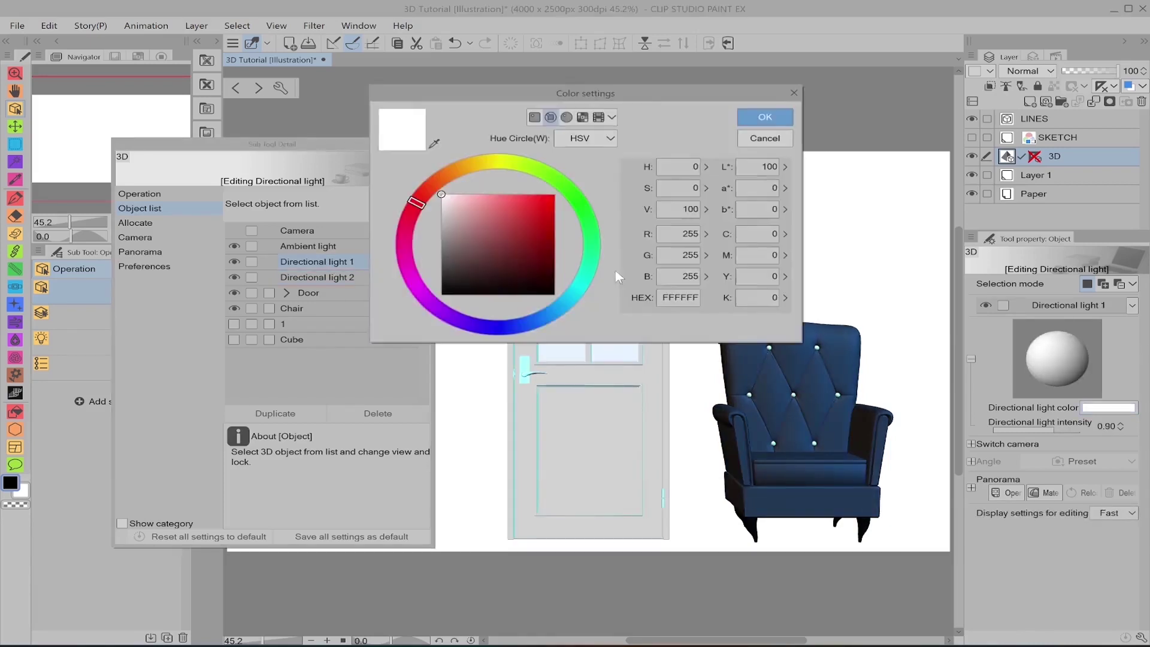
click(471, 167)
click(525, 225)
drag(526, 225, 527, 194)
click(760, 117)
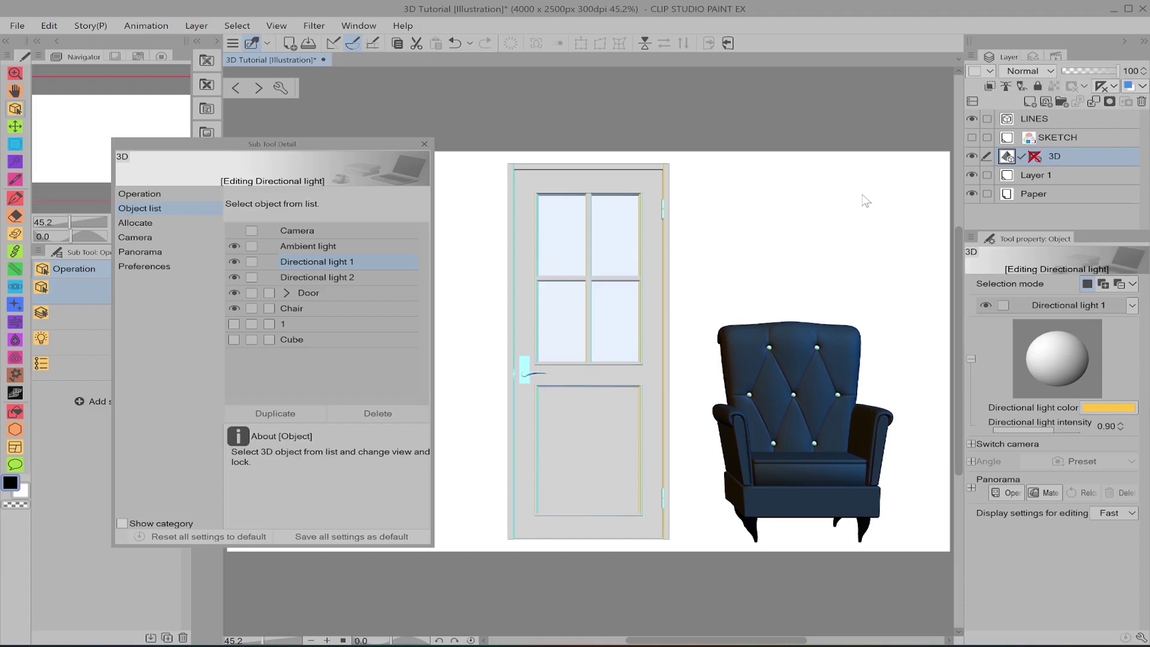
click(233, 277)
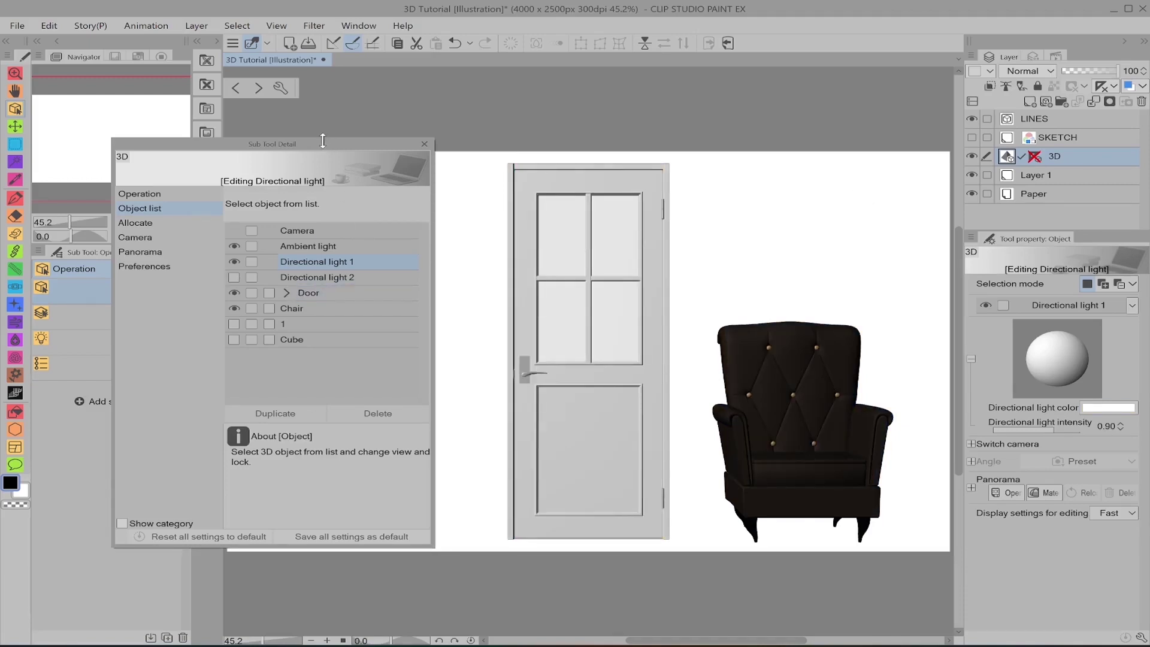
Move the object list aside, toggle Cube on and off, and rename figure '1' to Human
mouse_move(322, 140)
mouse_down()
mouse_move(718, 140)
mouse_move(314, 125)
mouse_up()
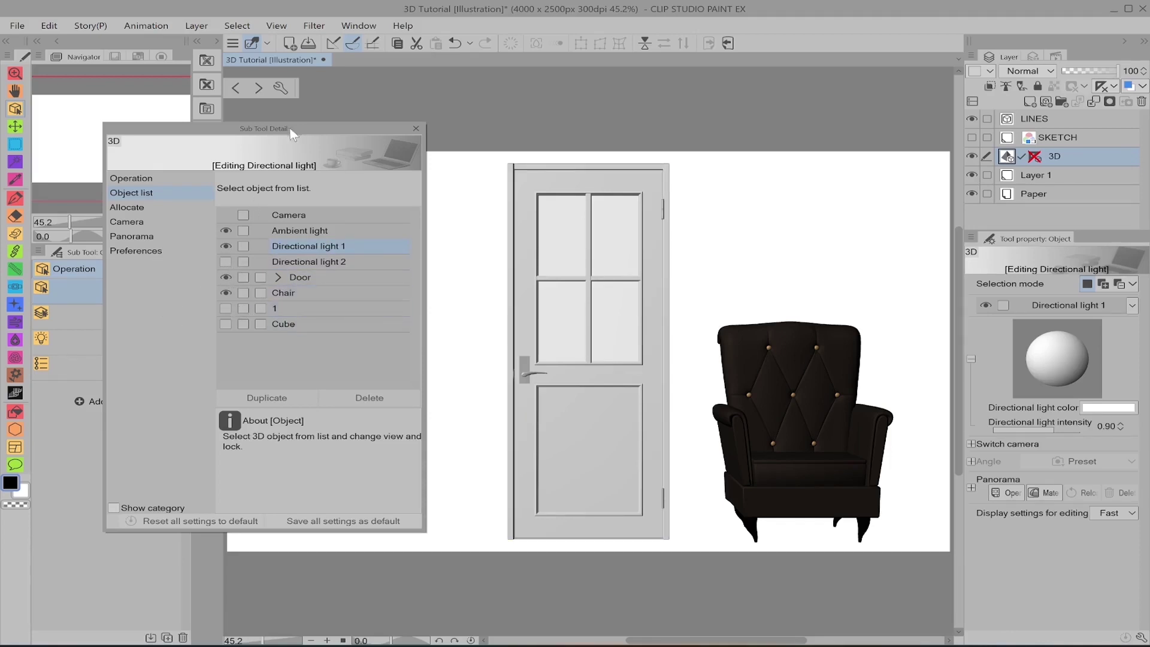
drag(292, 134, 199, 131)
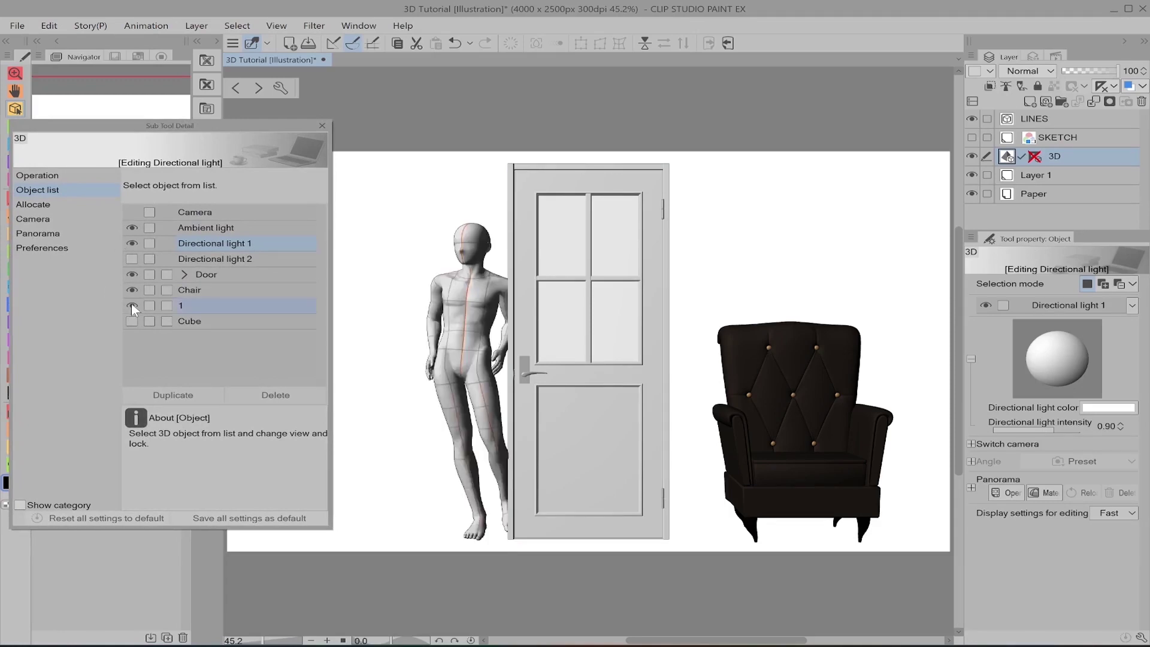
click(132, 321)
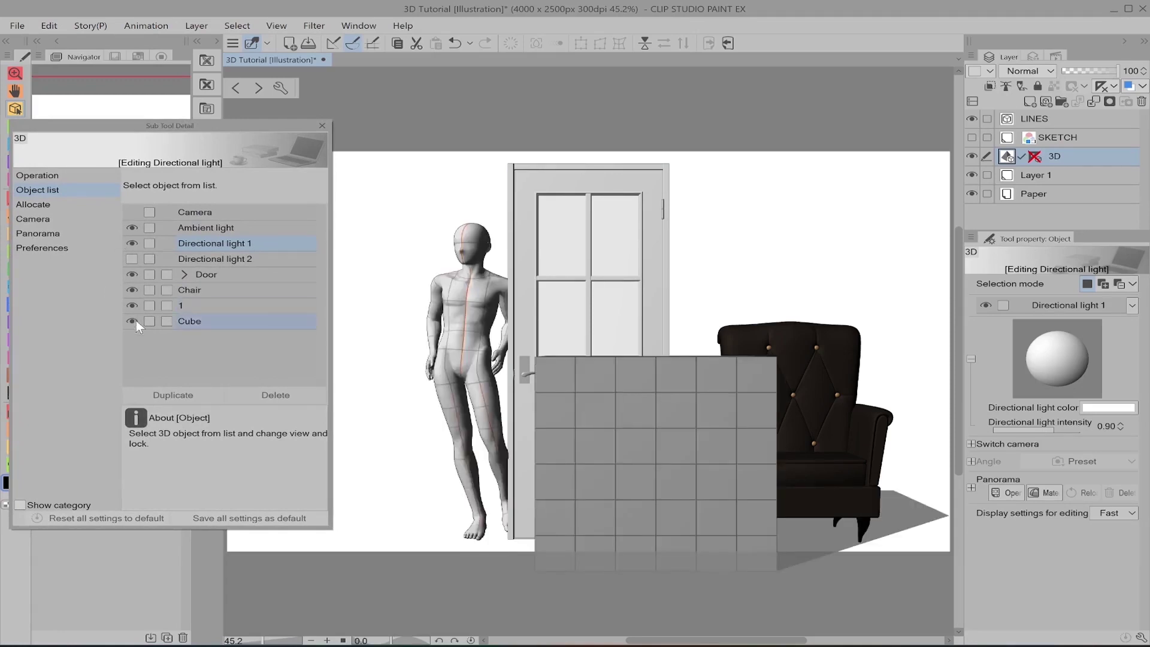
click(132, 321)
double_click(180, 307)
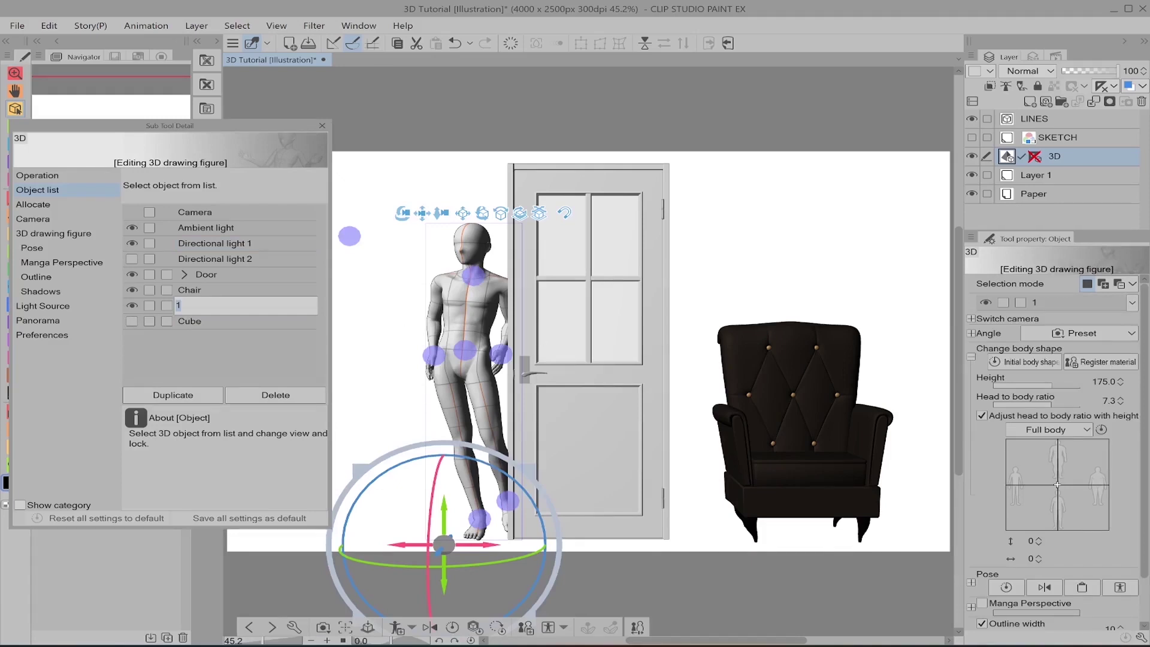
text(Human)
key(Return)
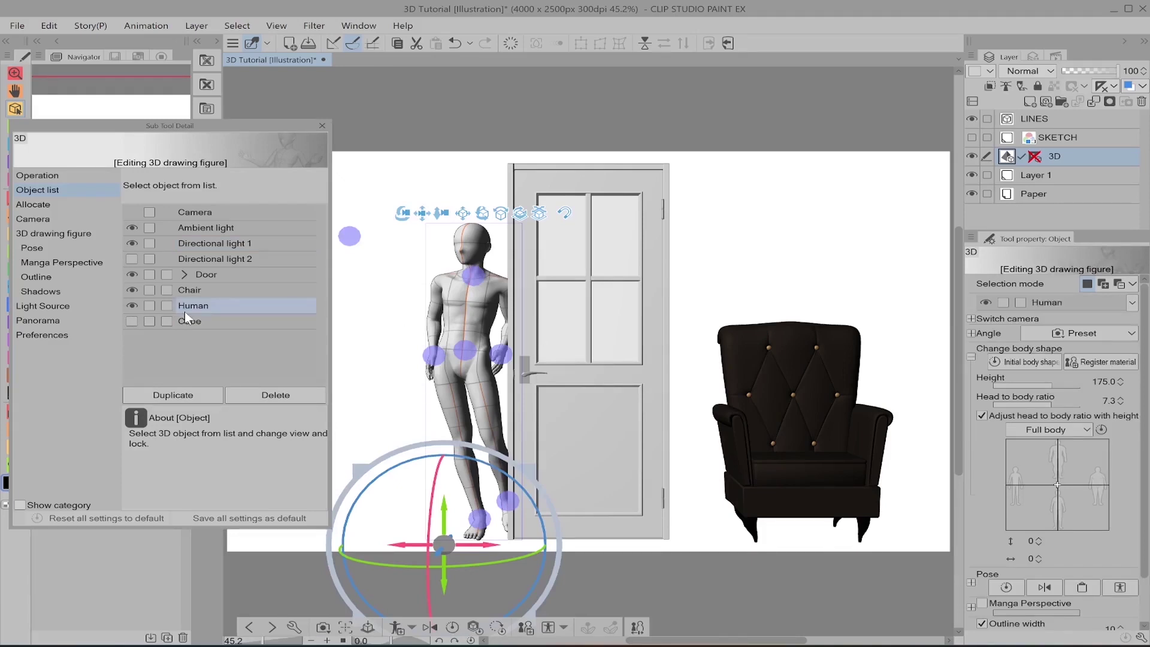
Shift the Human figure left, hide Chair and Human, and close the object list
drag(471, 542, 413, 535)
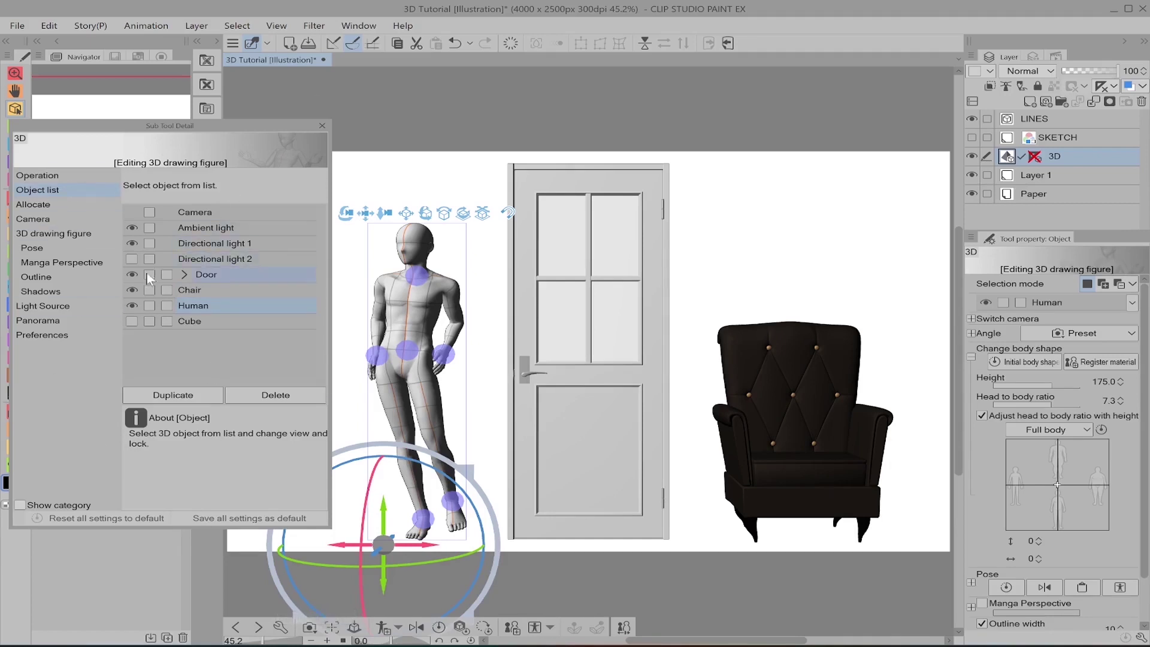
click(133, 289)
click(133, 304)
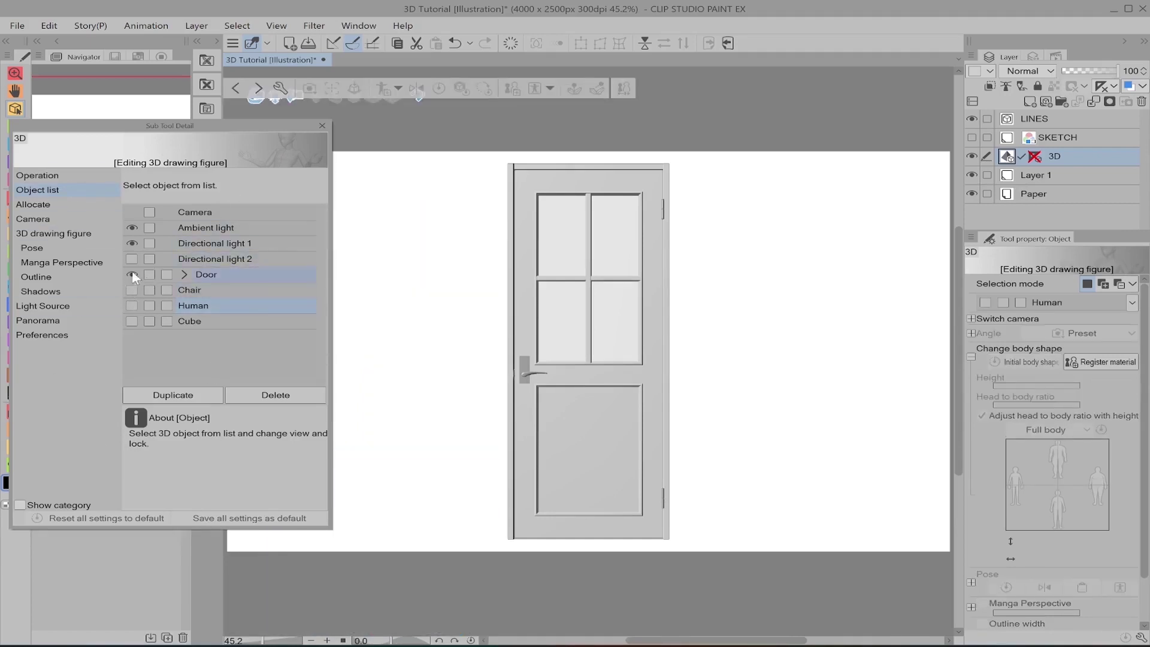
click(321, 126)
Cycle the door through preset camera angles, ending on row two's first front view
click(544, 240)
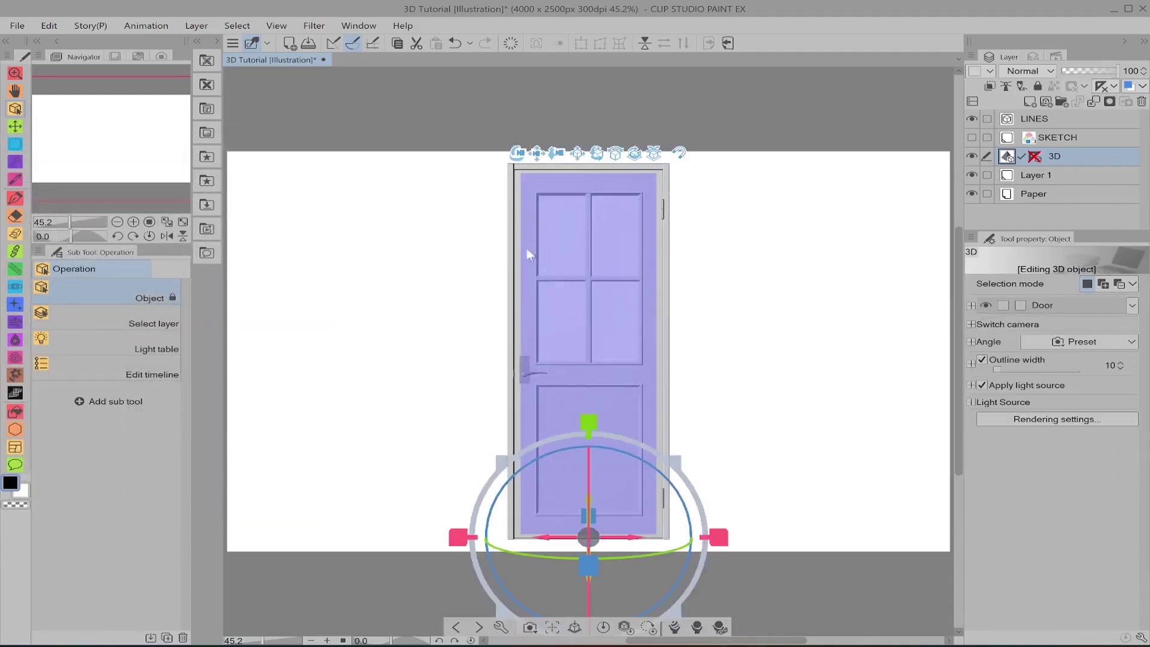
click(530, 629)
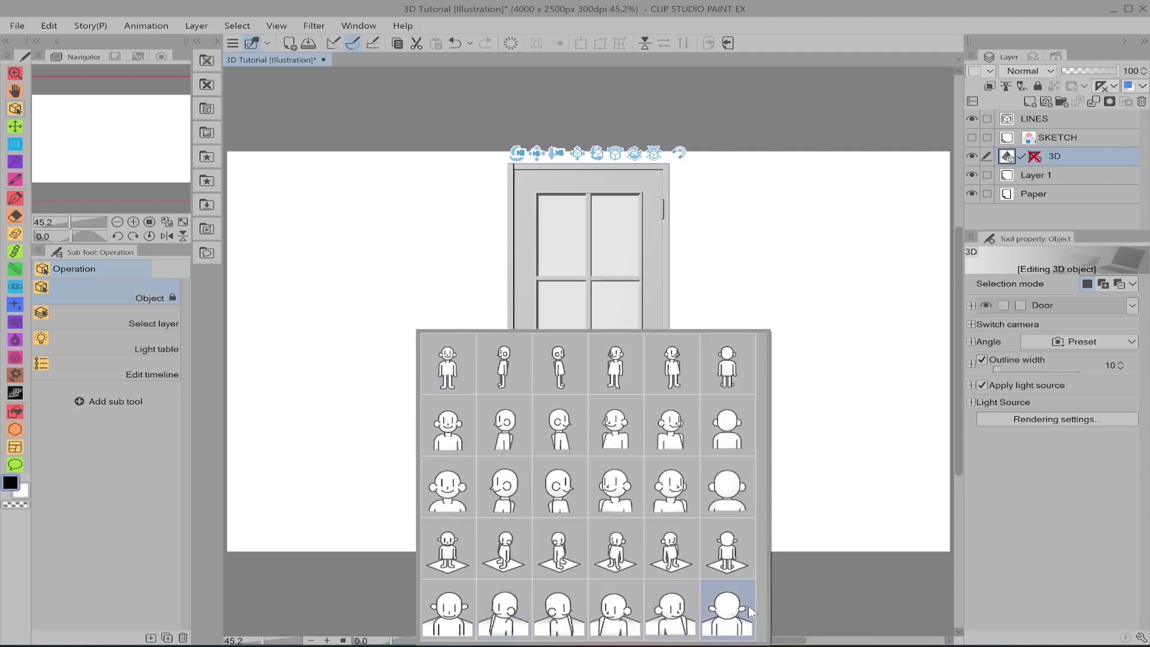
click(463, 353)
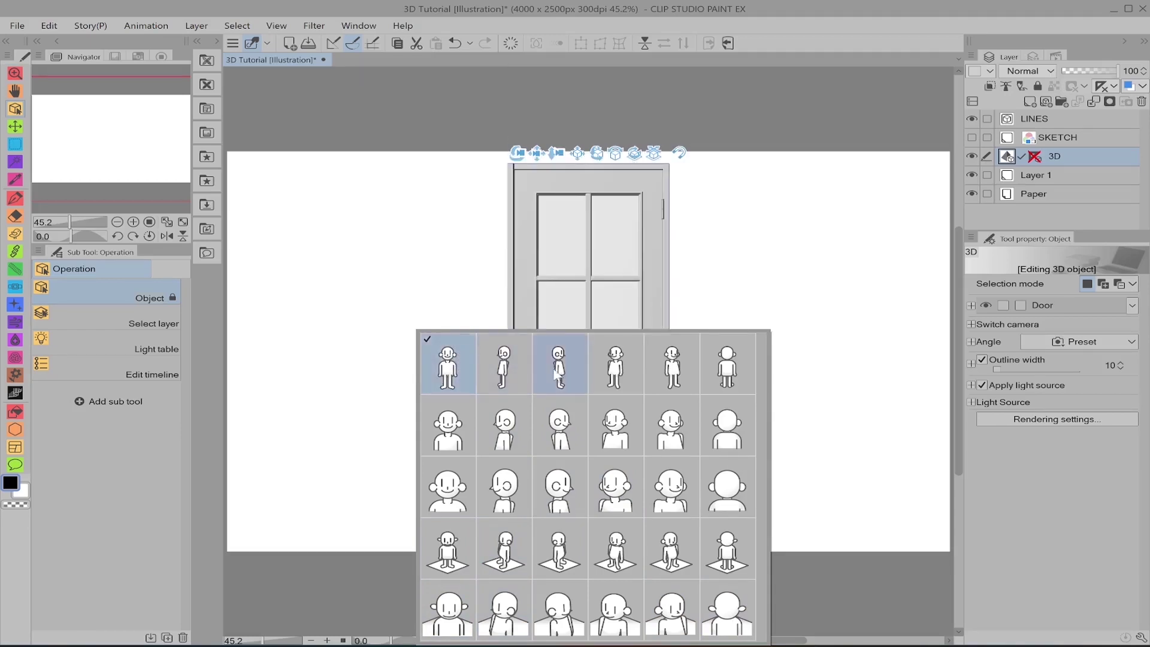
click(566, 366)
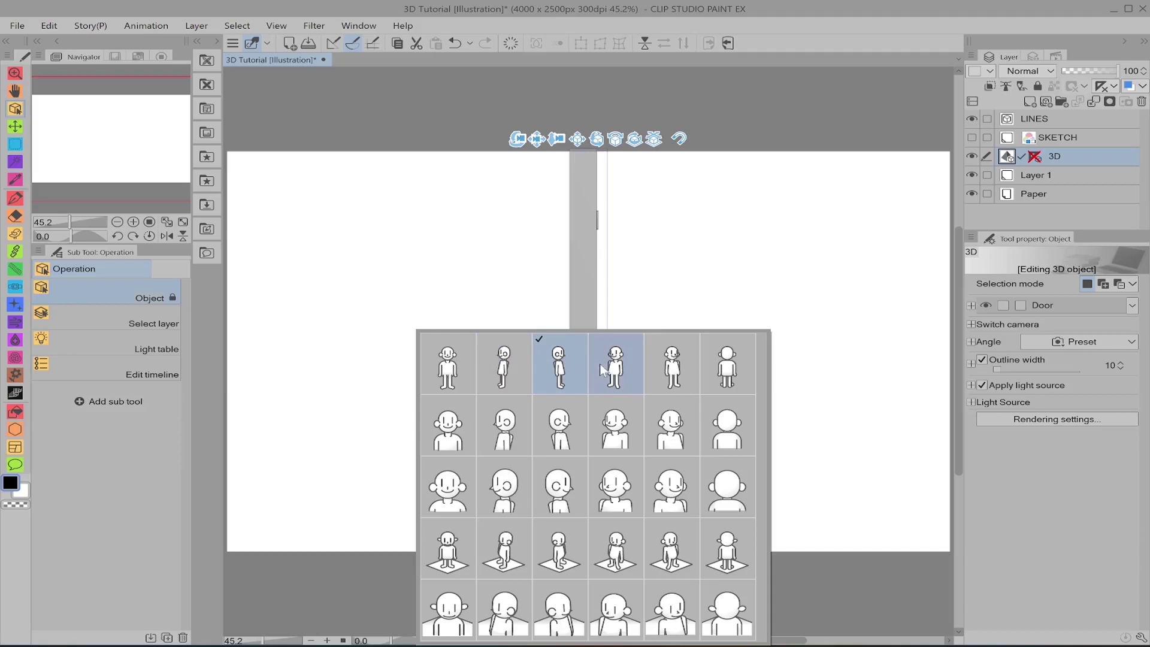
click(623, 369)
click(674, 368)
click(734, 370)
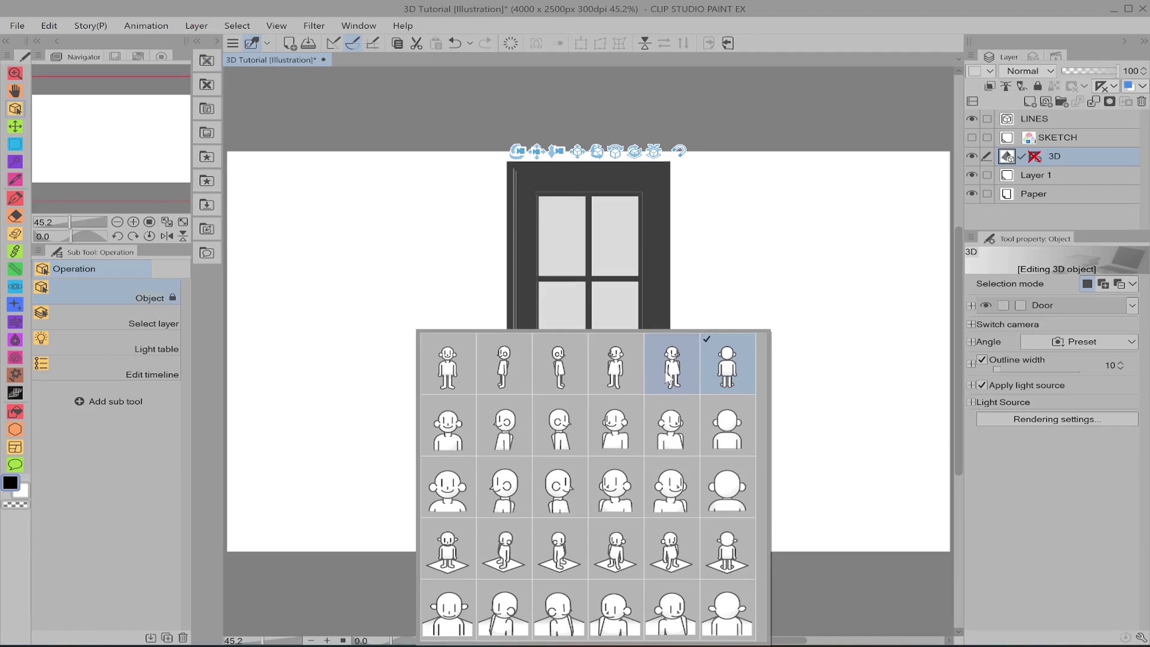
click(462, 426)
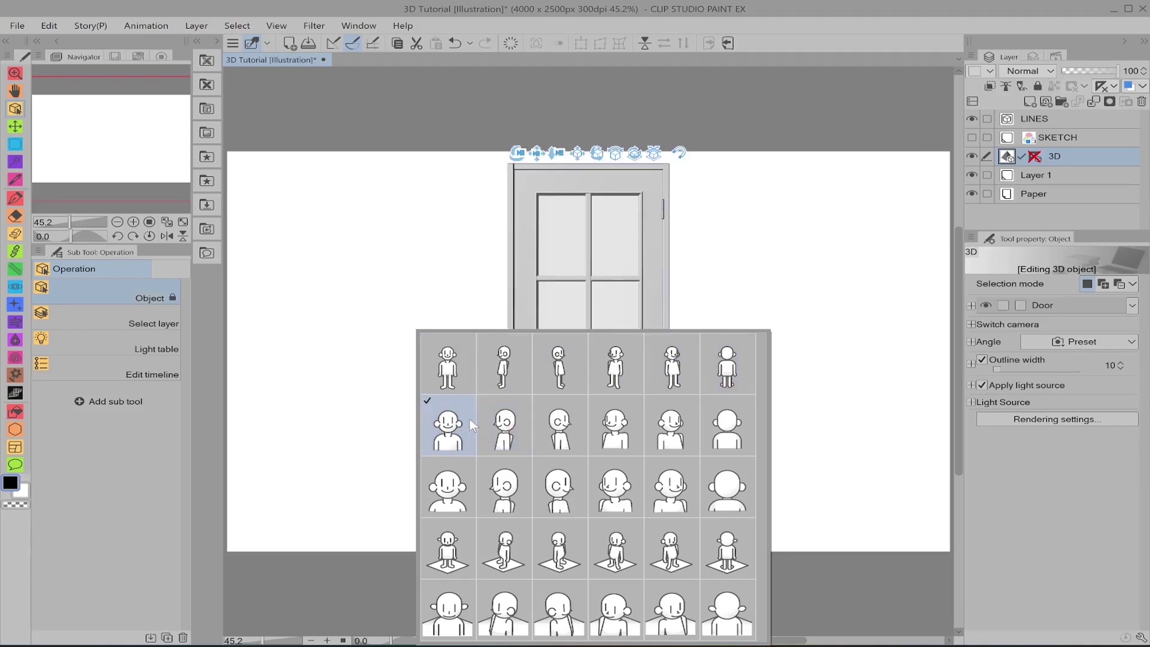
click(1105, 306)
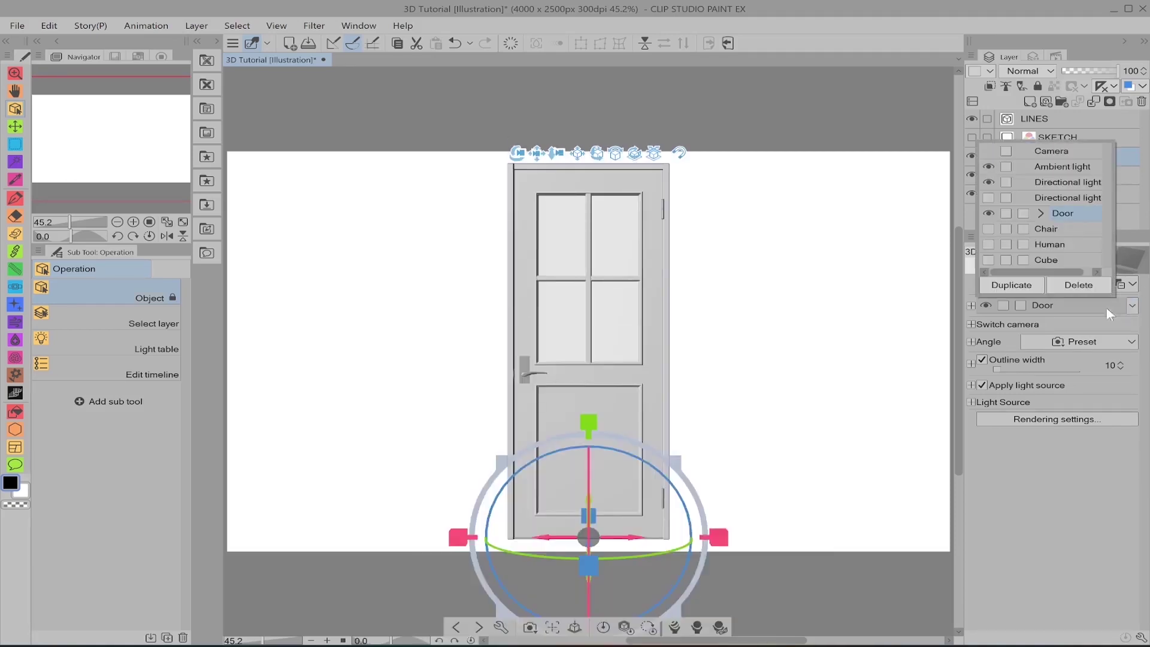
Show the Human figure, hide the door, and apply the full-body front camera preset
click(987, 244)
click(985, 215)
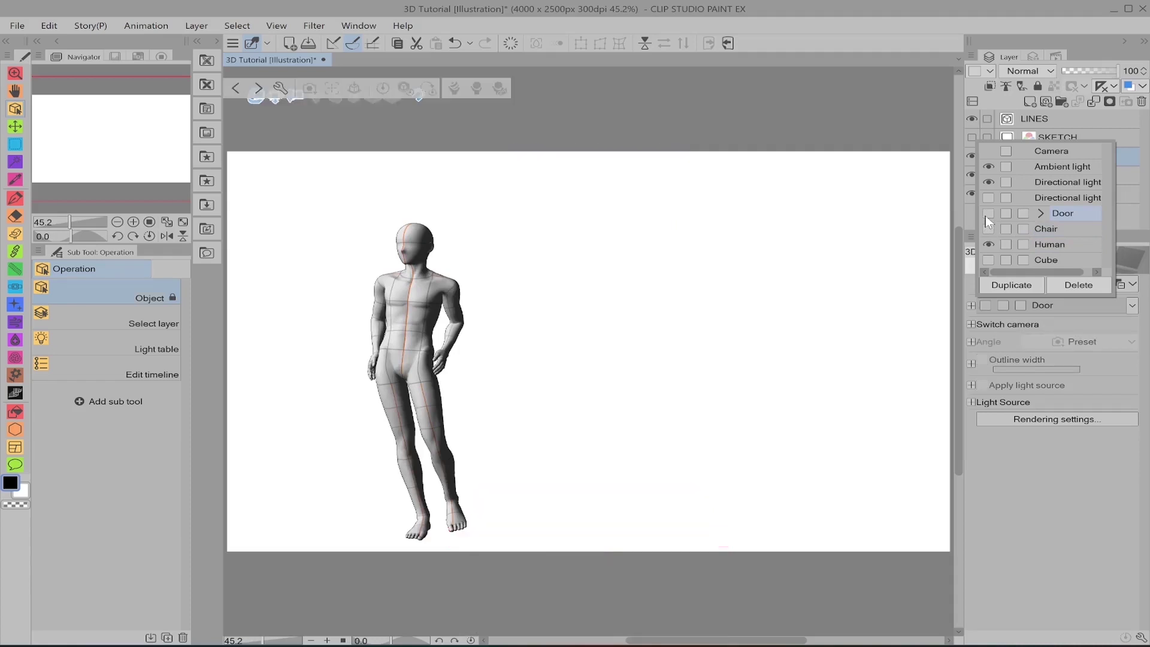
click(442, 359)
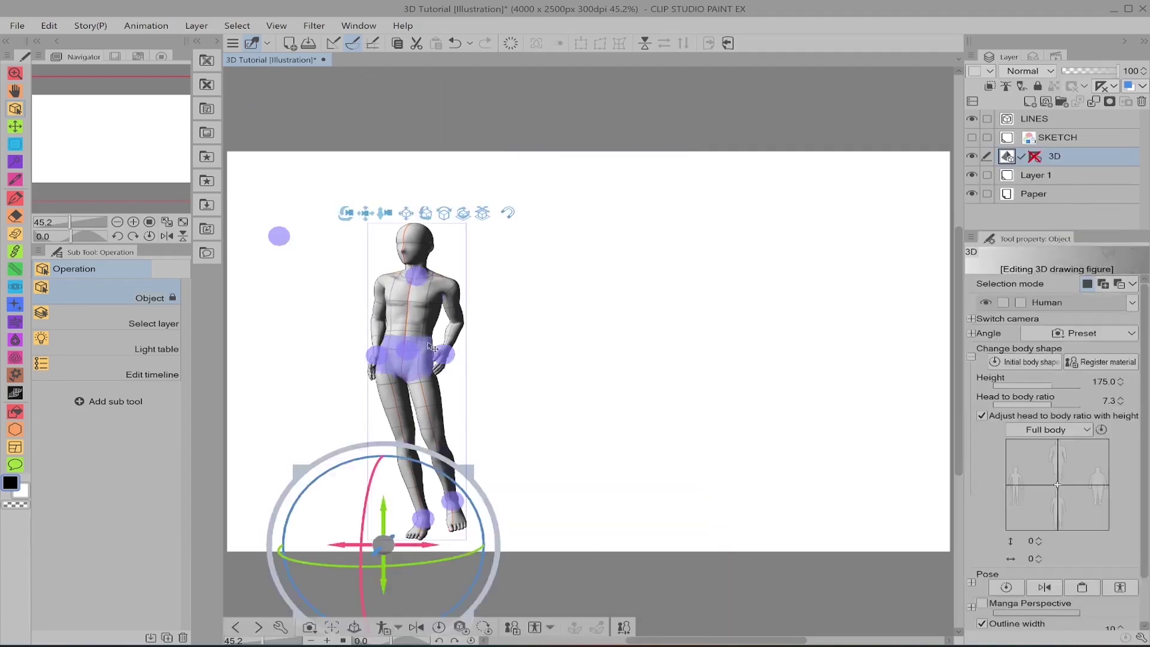
click(315, 629)
click(343, 371)
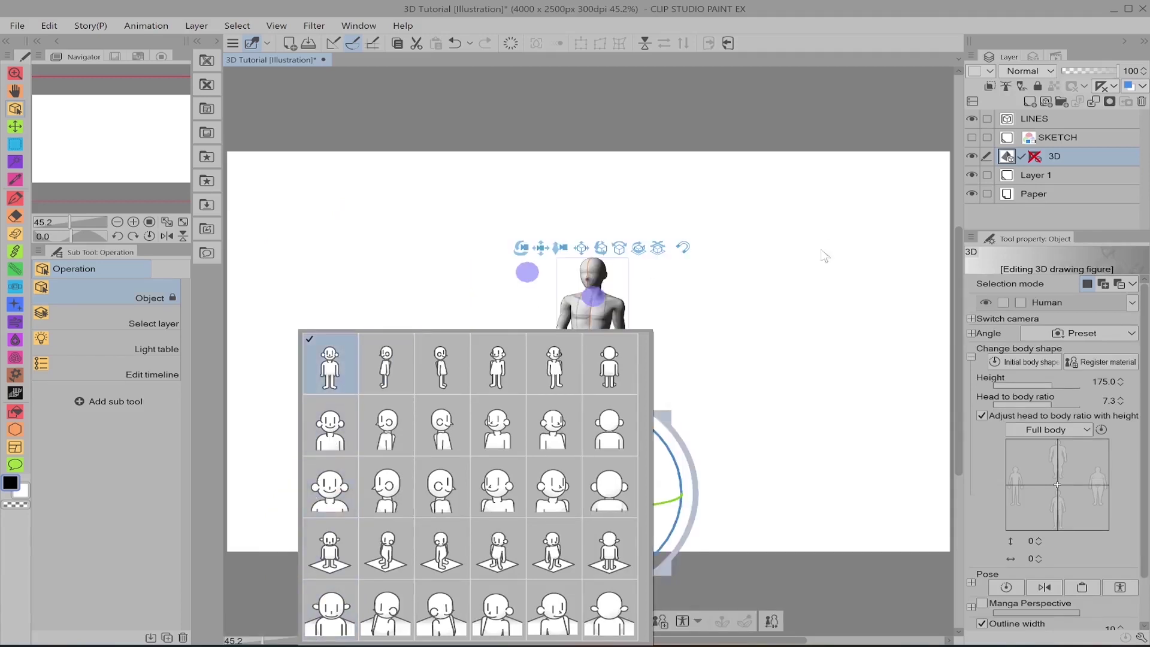
click(750, 361)
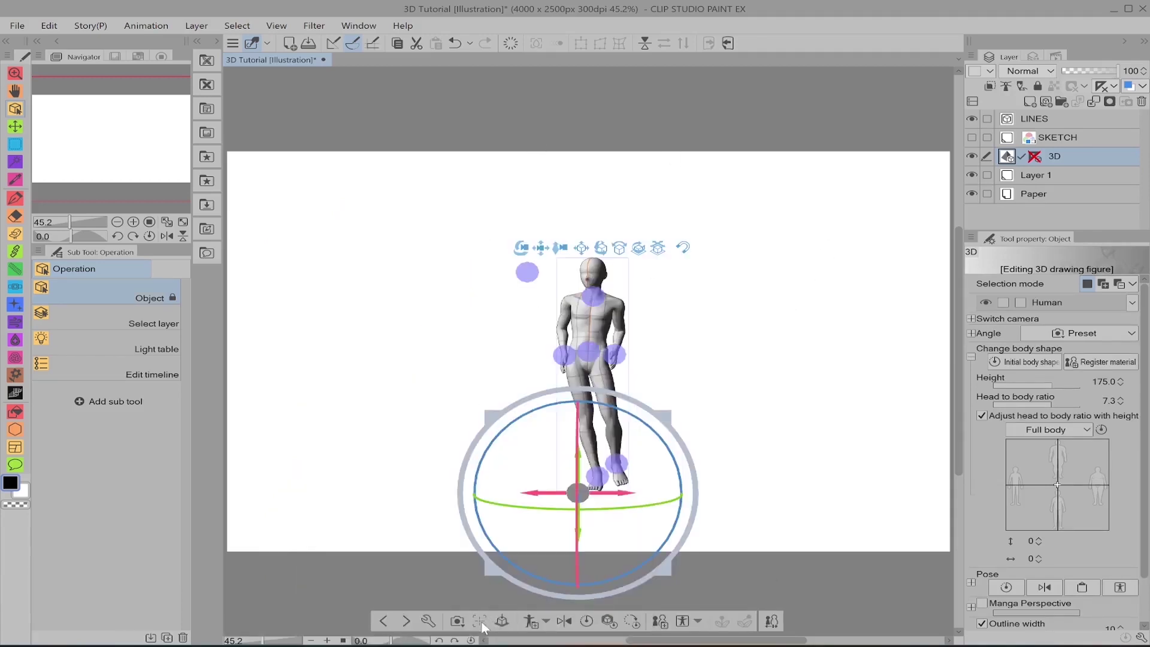
Cycle the full-body presets from side and three-quarter views through to the back view
click(457, 621)
click(517, 369)
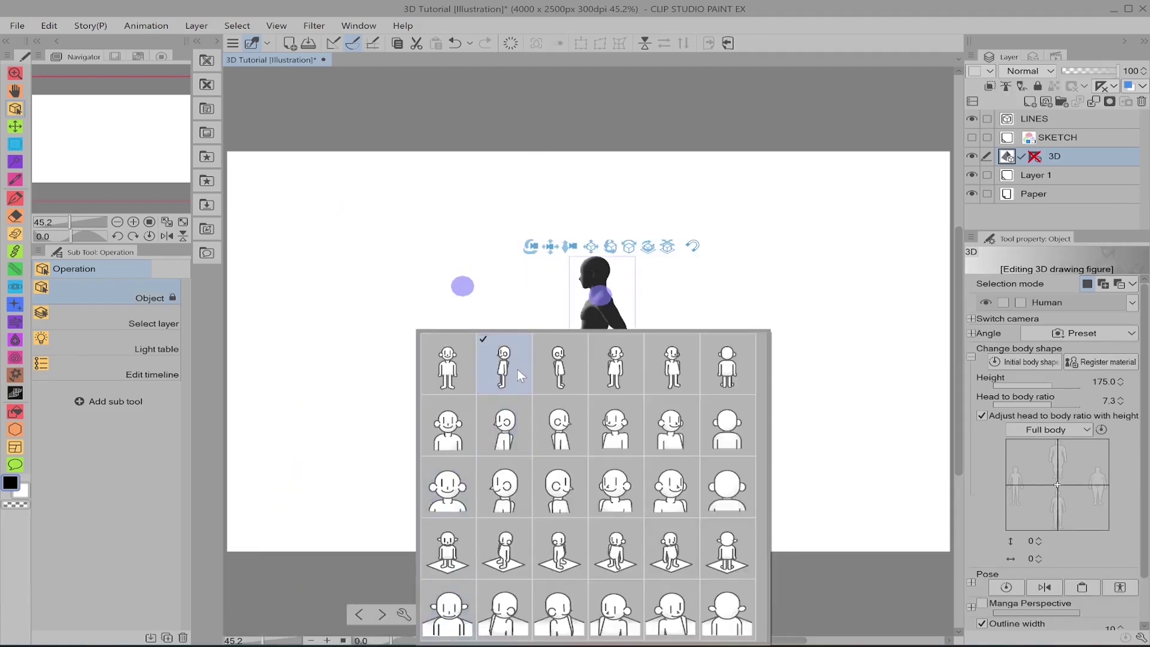
click(554, 365)
click(596, 365)
click(688, 368)
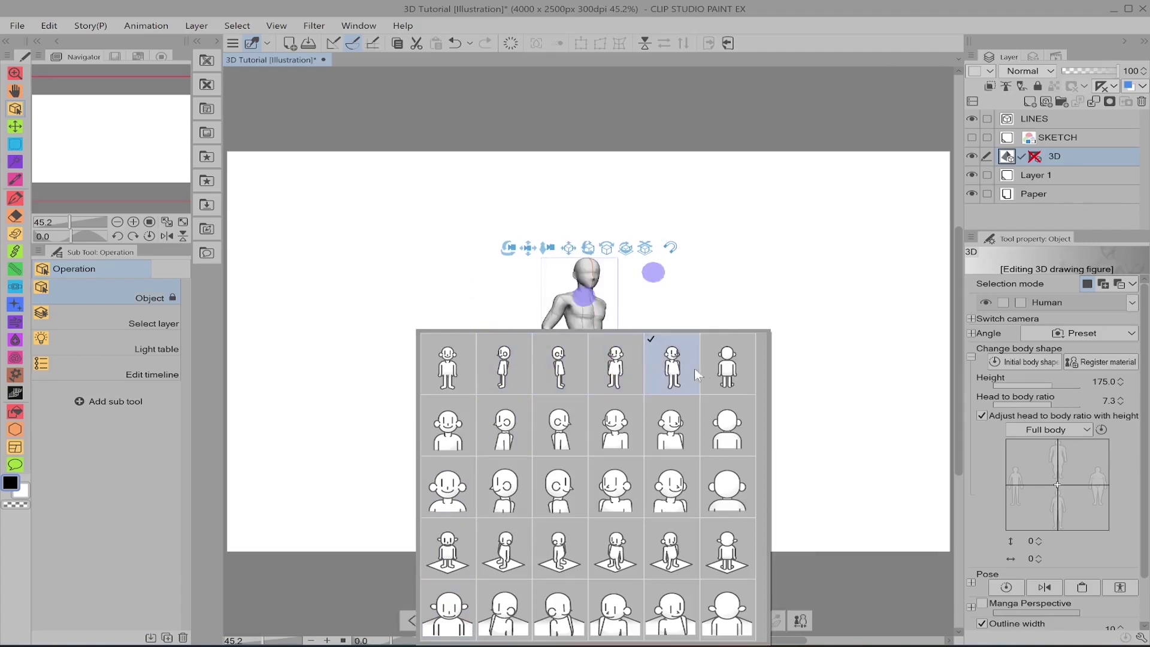
click(732, 375)
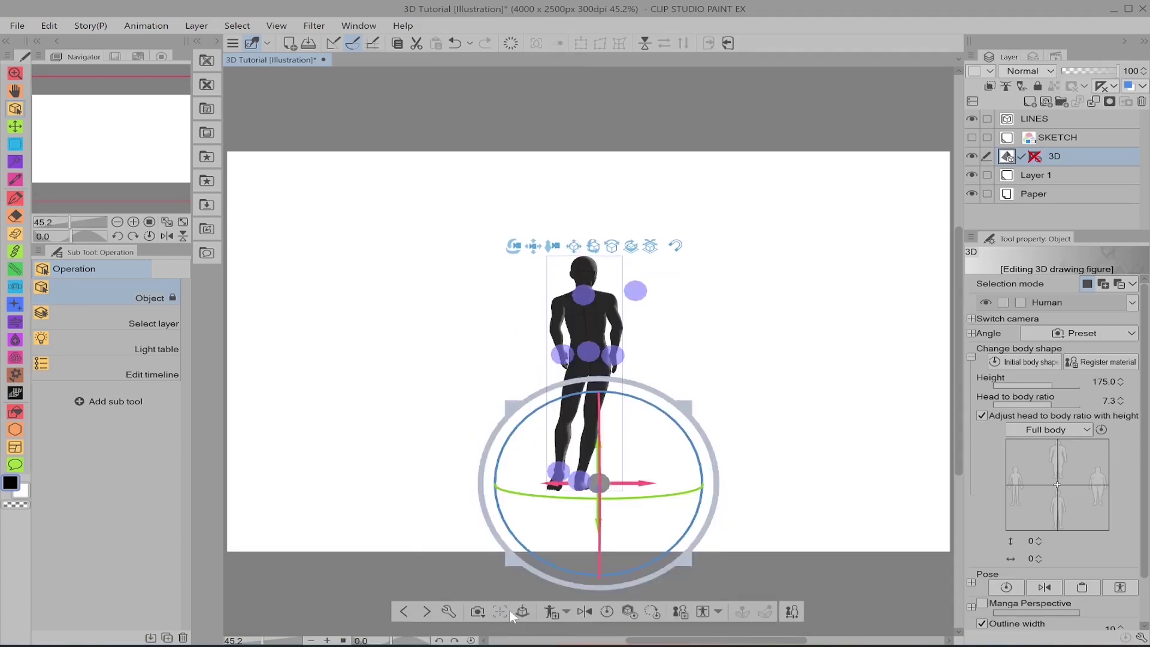
Try the upper-body front, side and back presets, then return to the first preset
click(474, 612)
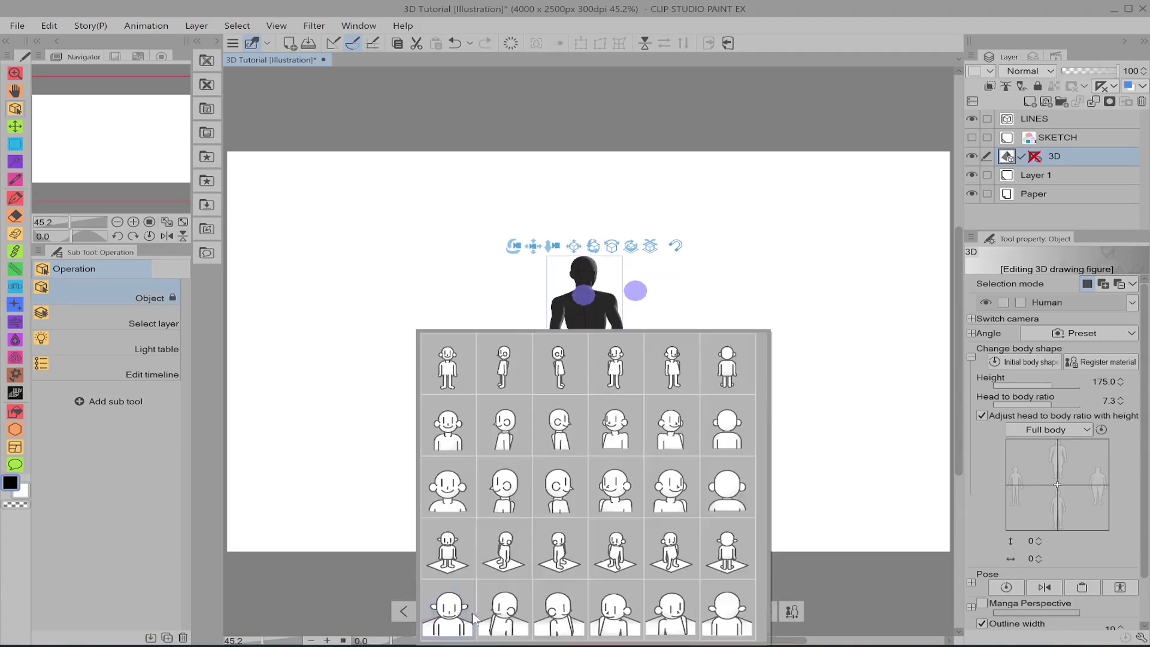
click(466, 434)
click(509, 629)
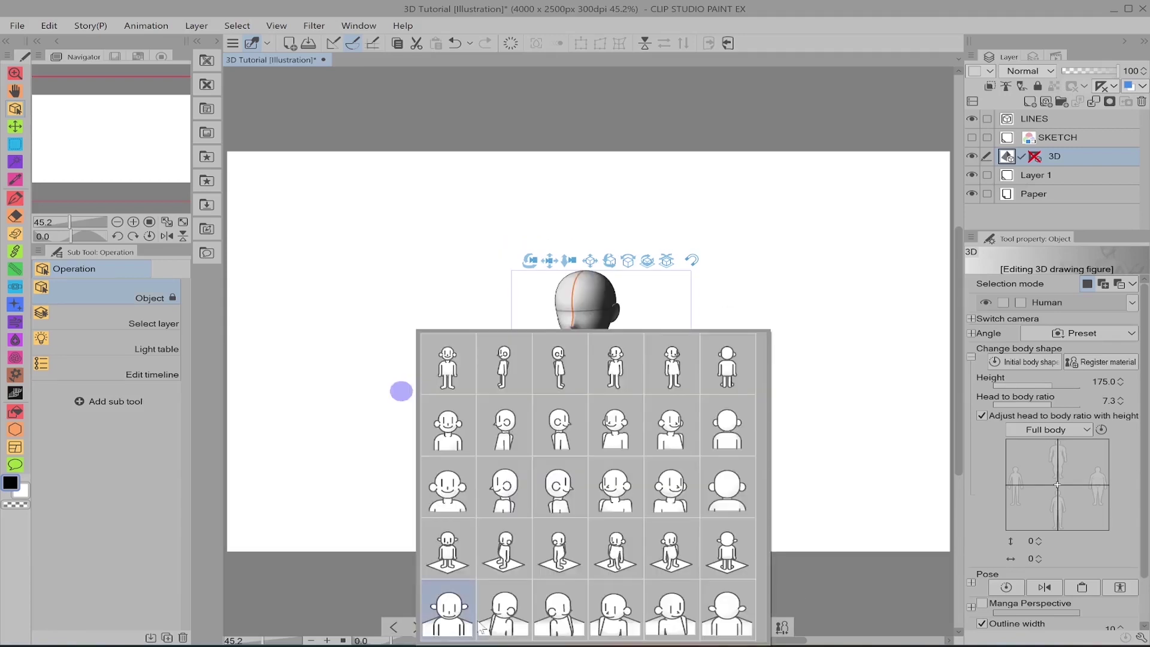
click(560, 426)
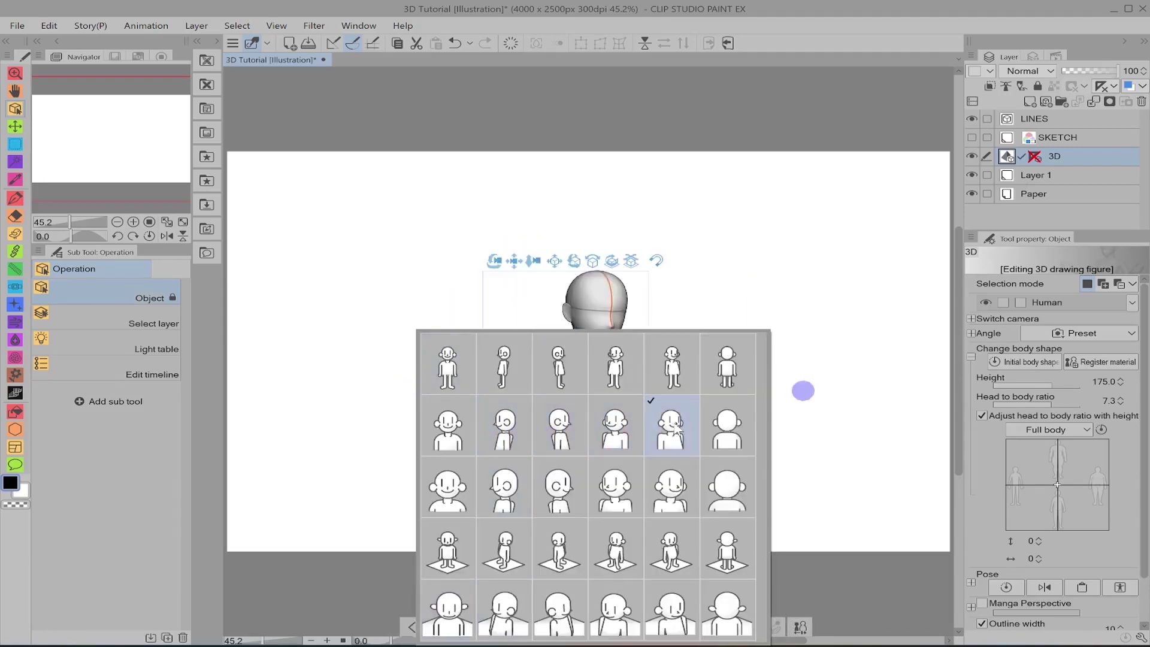
click(727, 427)
click(460, 491)
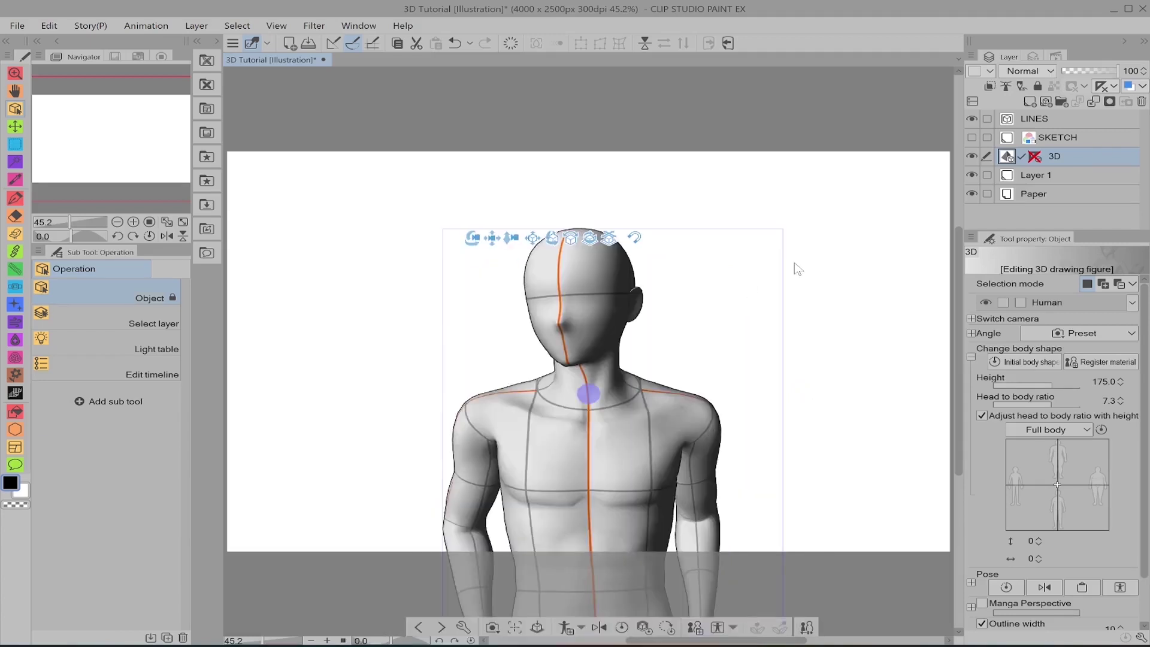
click(494, 633)
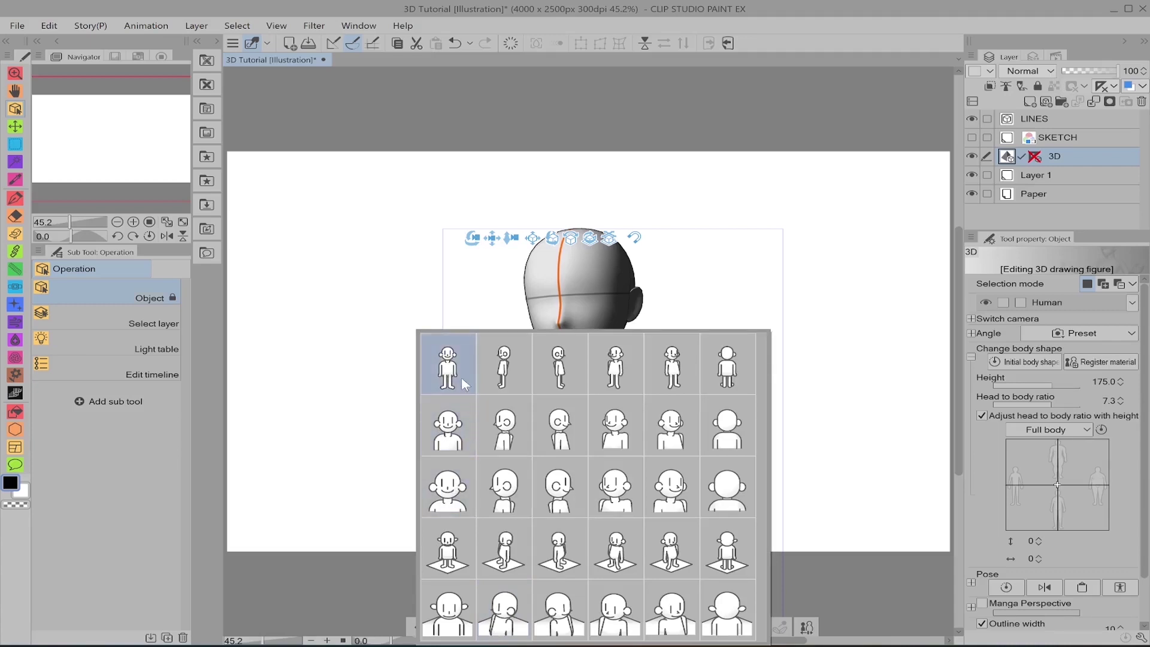
click(455, 365)
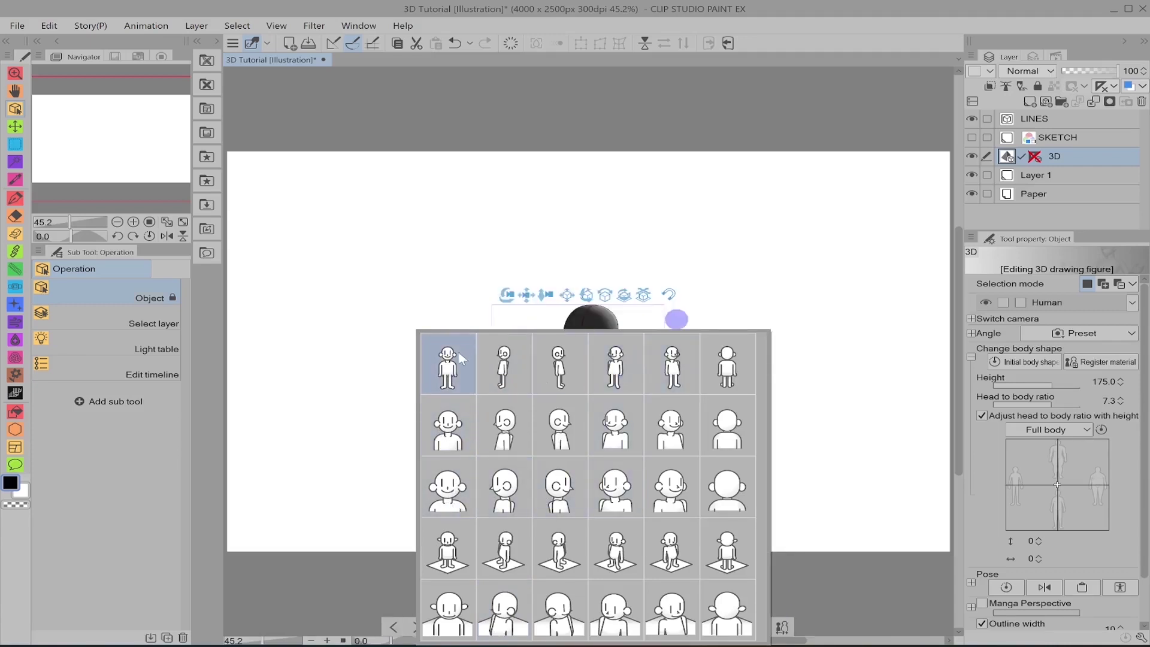
Make the Door visible, try and undo the first camera preset, then centre the door
click(1132, 301)
click(987, 211)
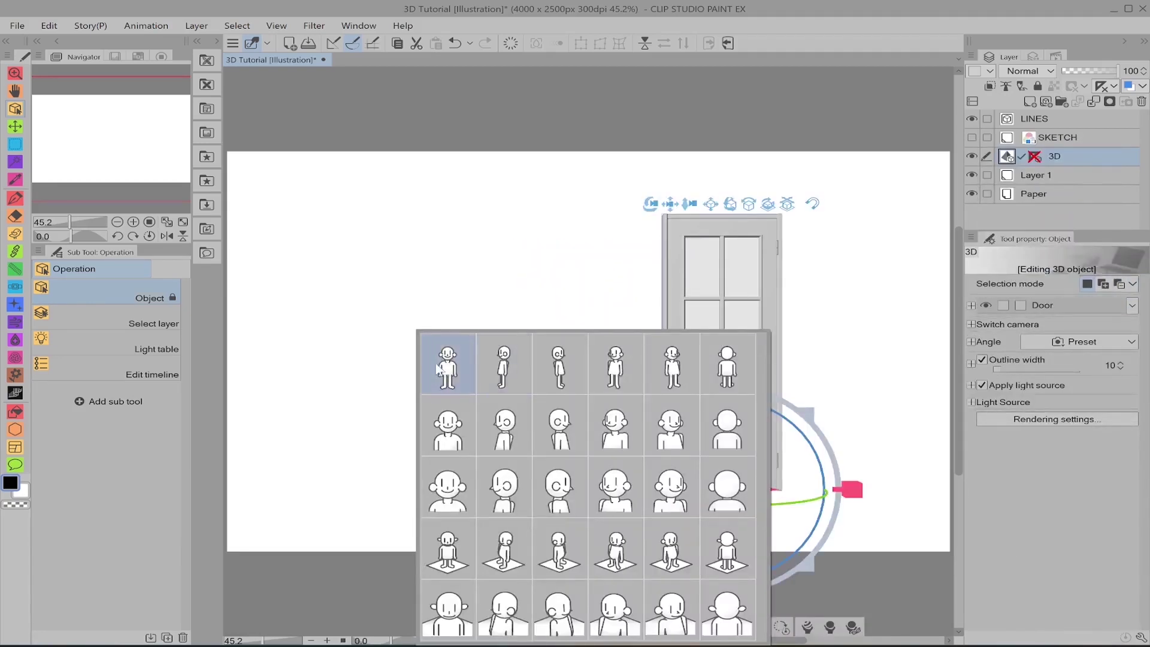
click(441, 368)
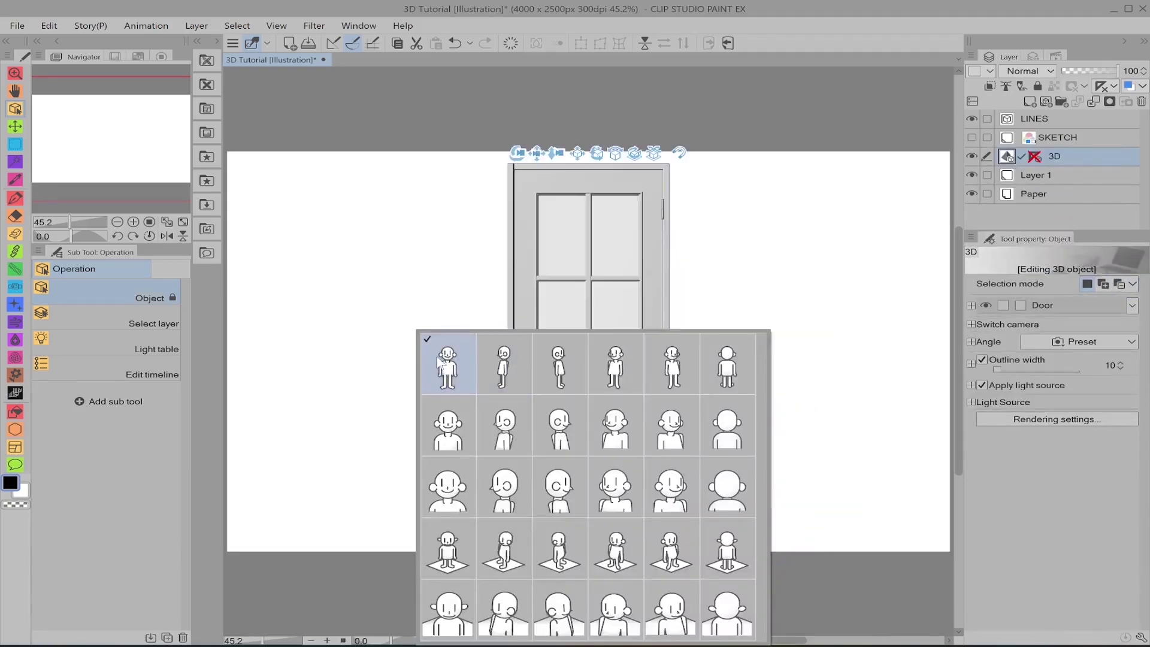
click(807, 222)
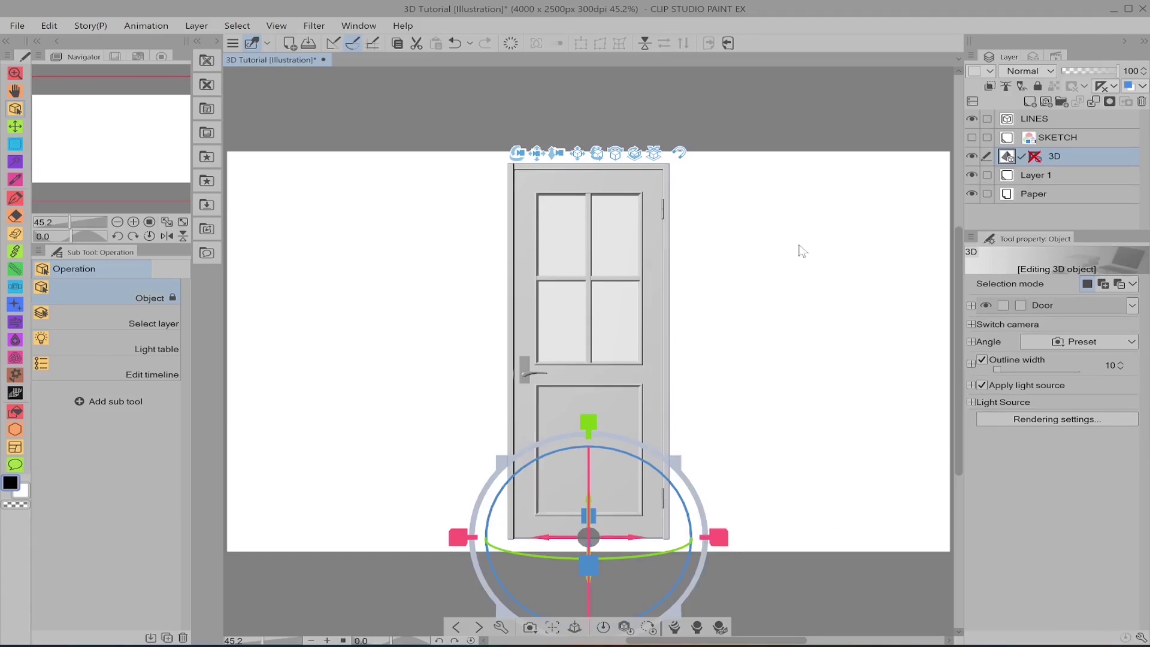
key(ctrl+z)
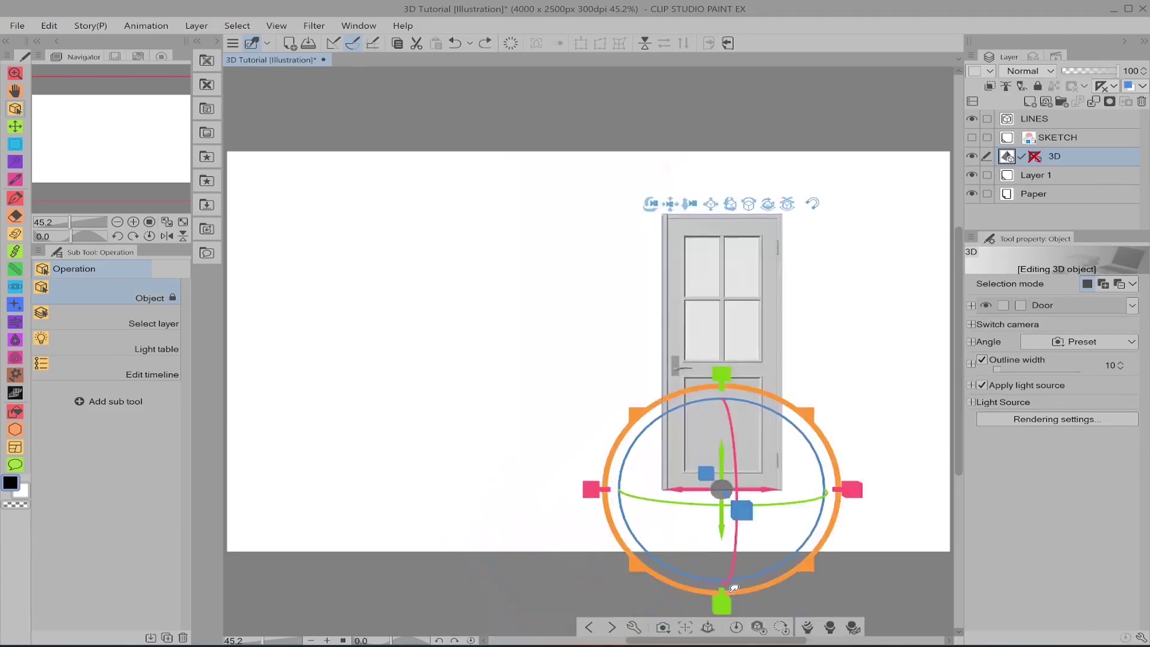
click(688, 627)
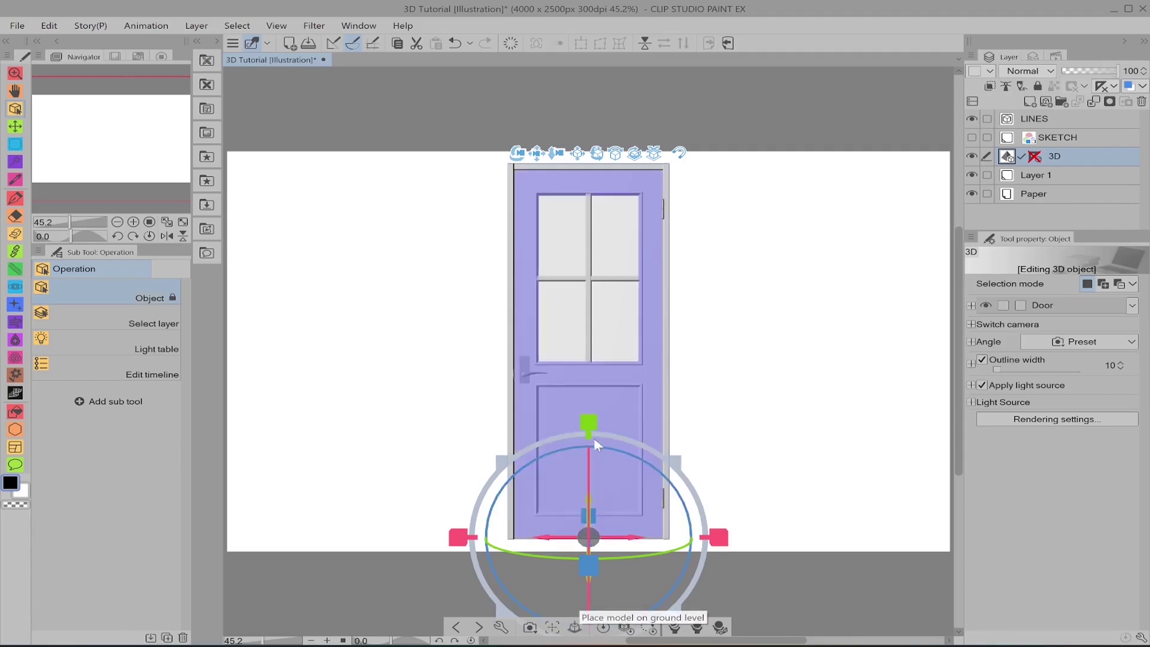
drag(626, 531, 724, 531)
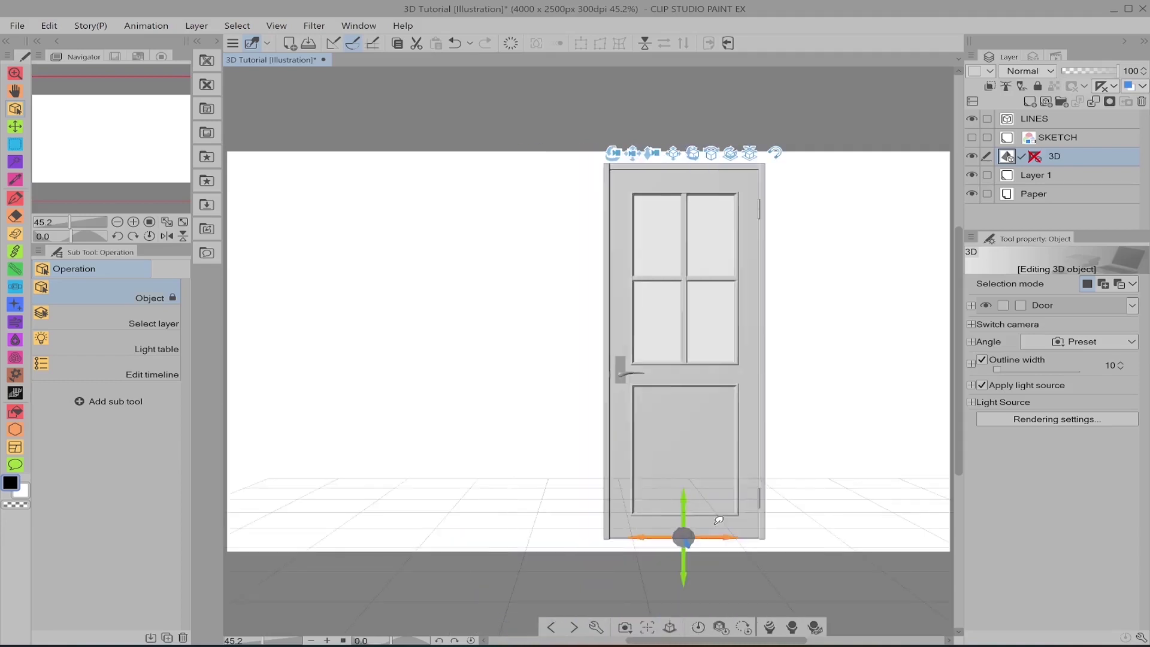
drag(829, 447, 652, 158)
drag(503, 236, 635, 228)
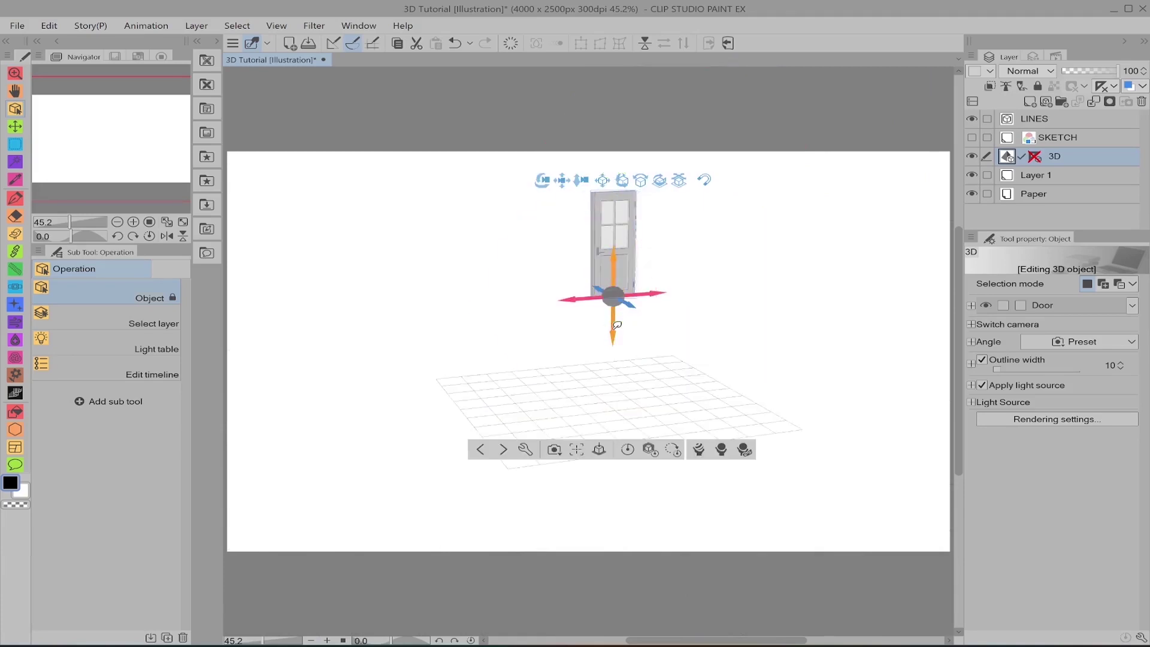
drag(617, 326, 641, 429)
scroll(575, 551, up, 3)
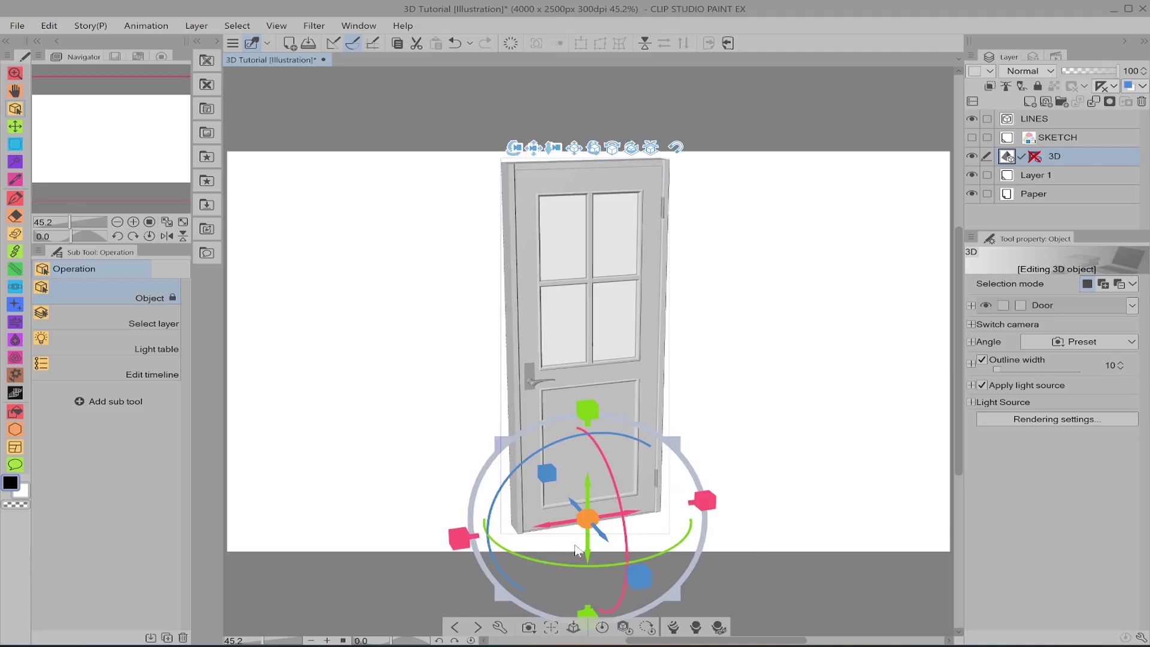
drag(783, 303, 713, 270)
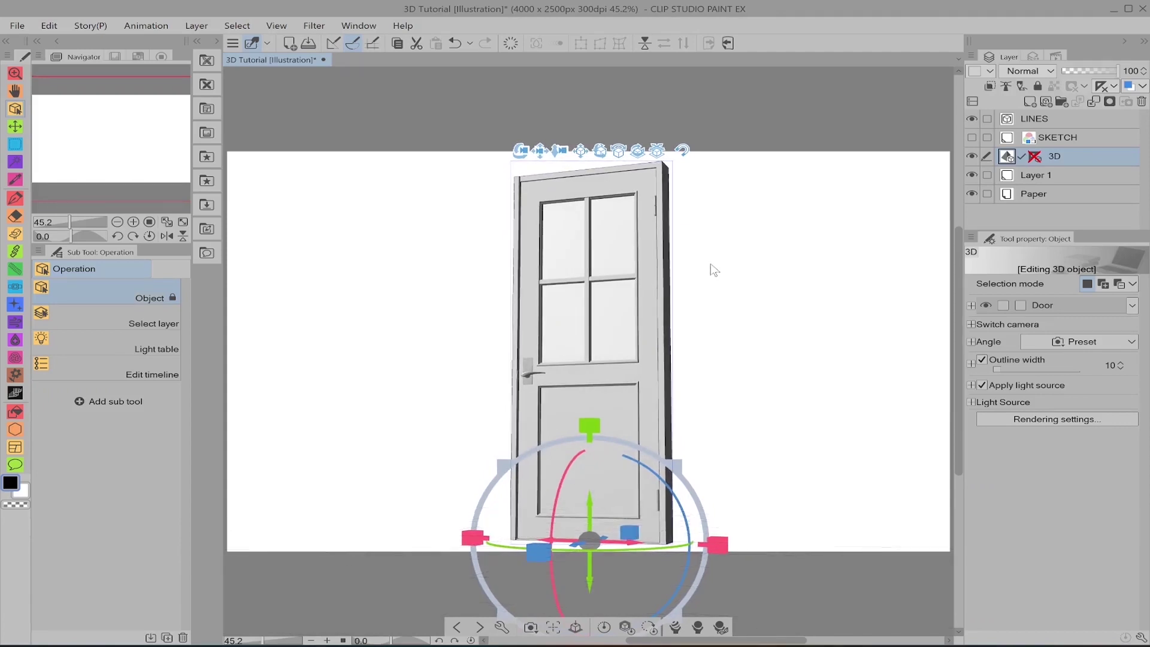
click(577, 629)
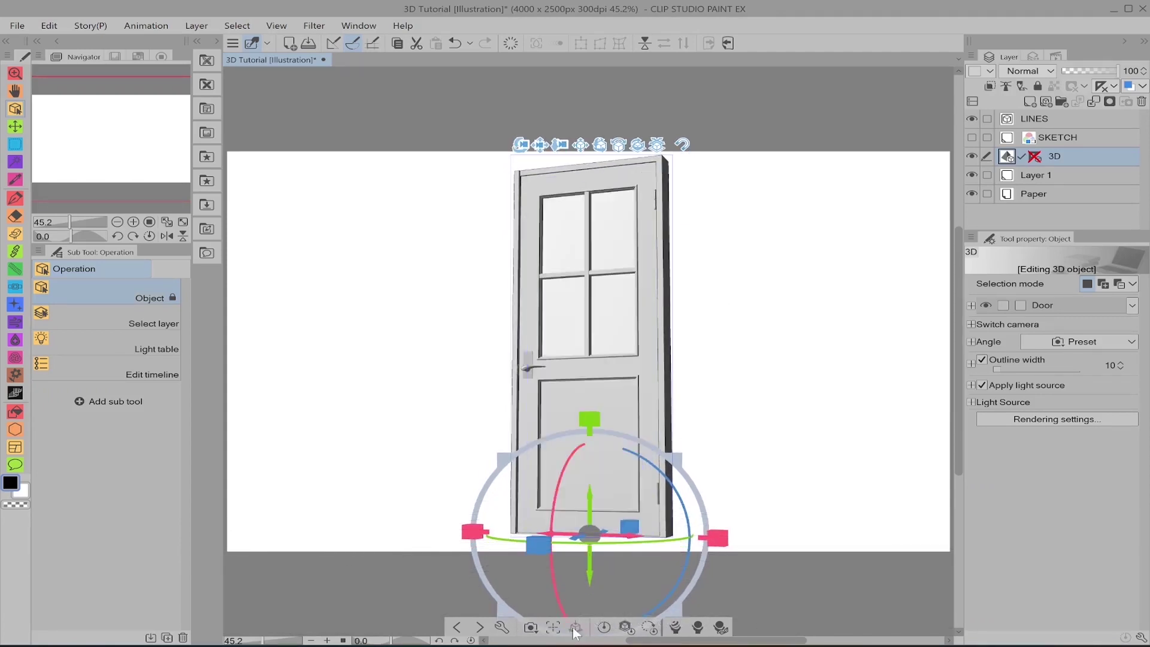
click(579, 629)
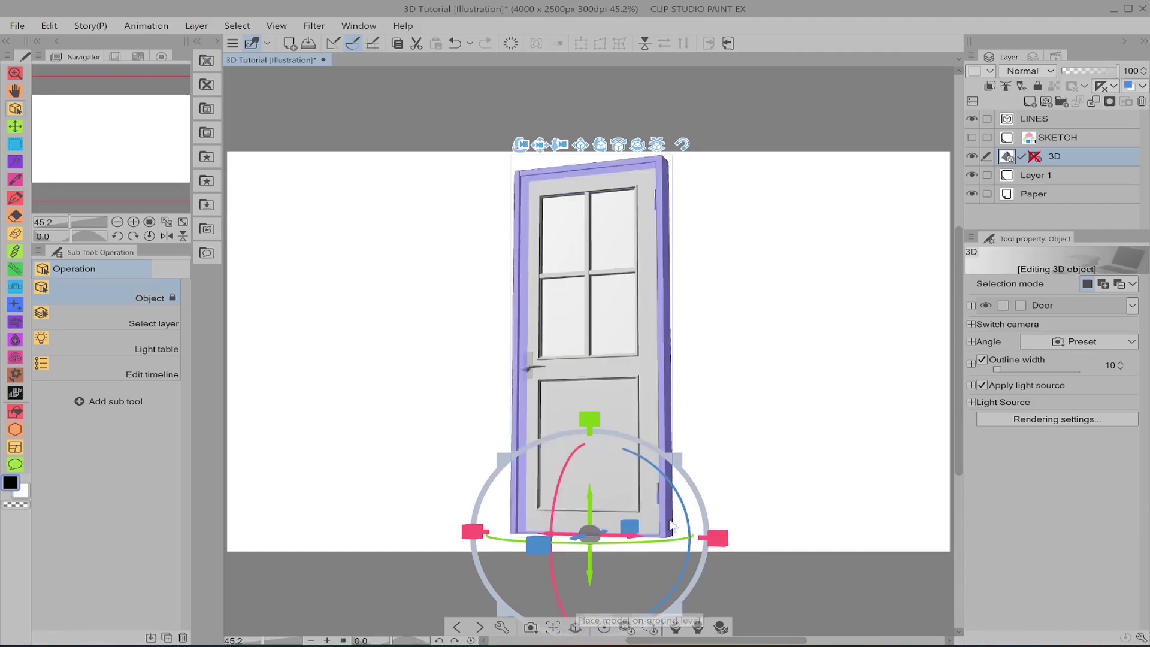
drag(816, 412, 870, 433)
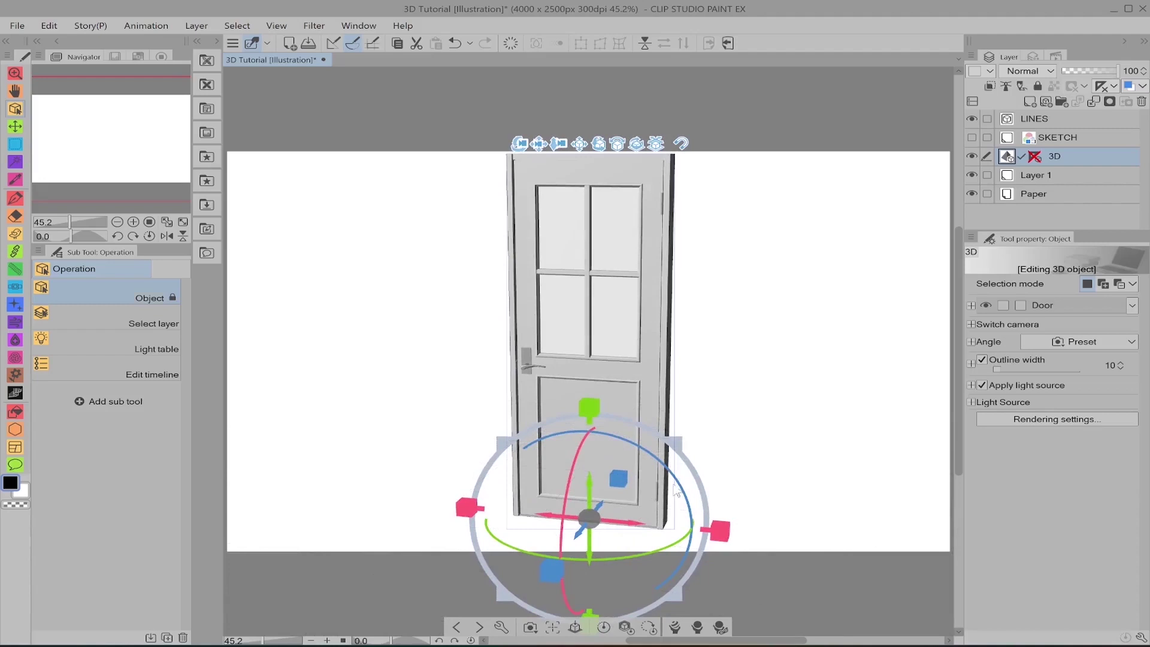
drag(596, 497, 614, 570)
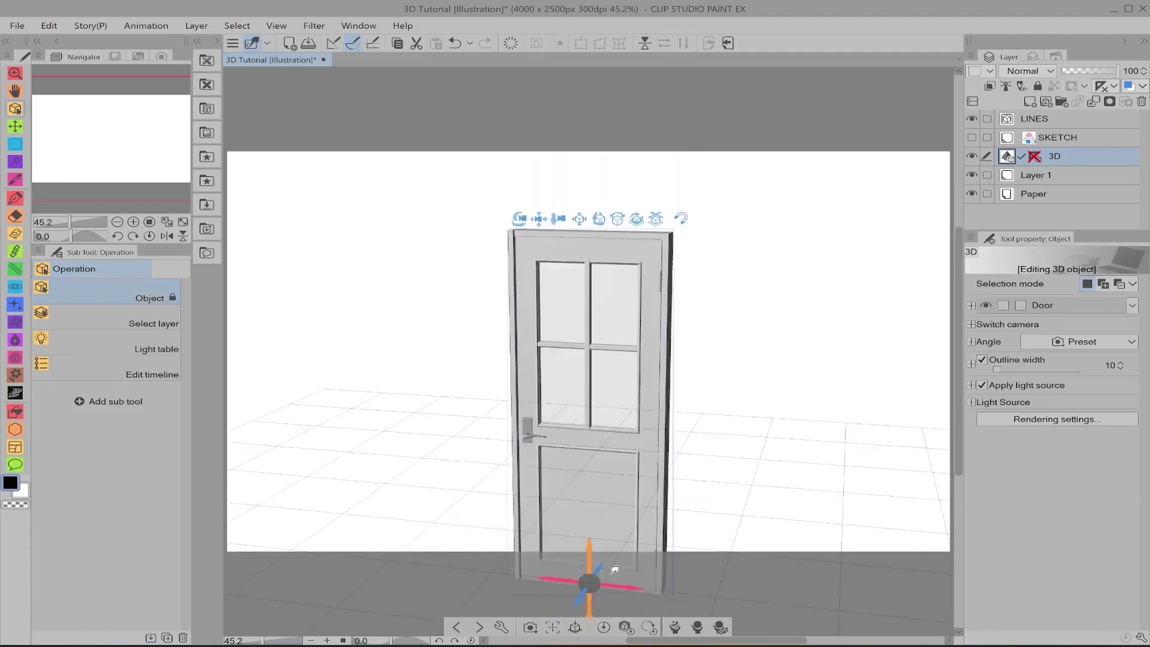
click(574, 627)
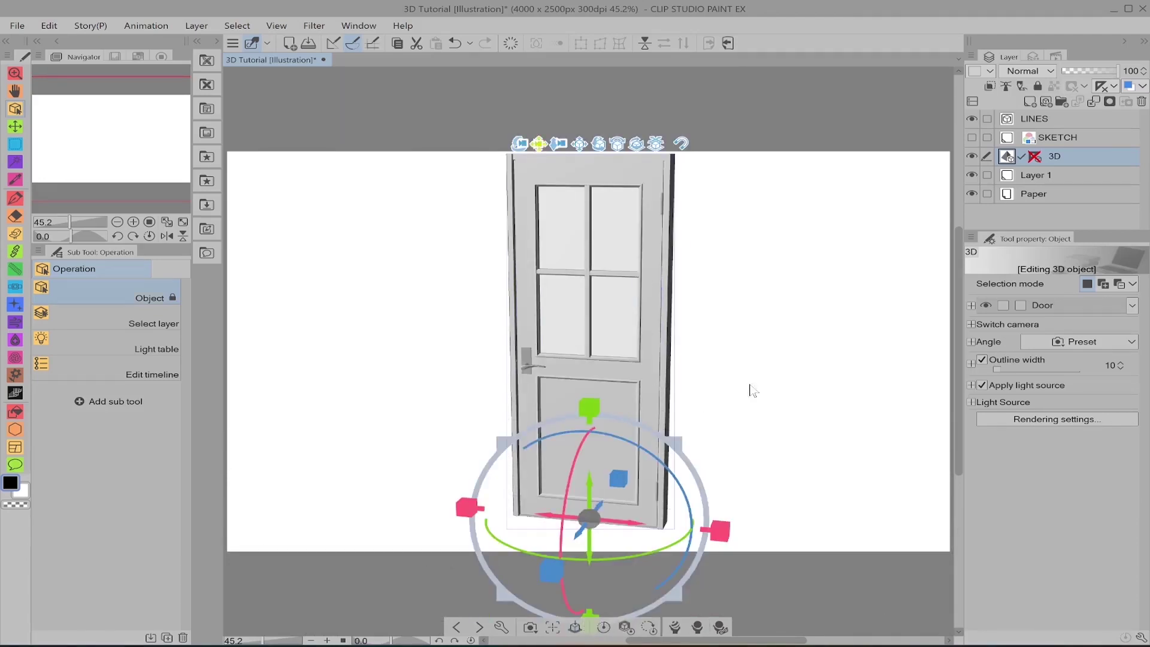
drag(860, 281, 333, 313)
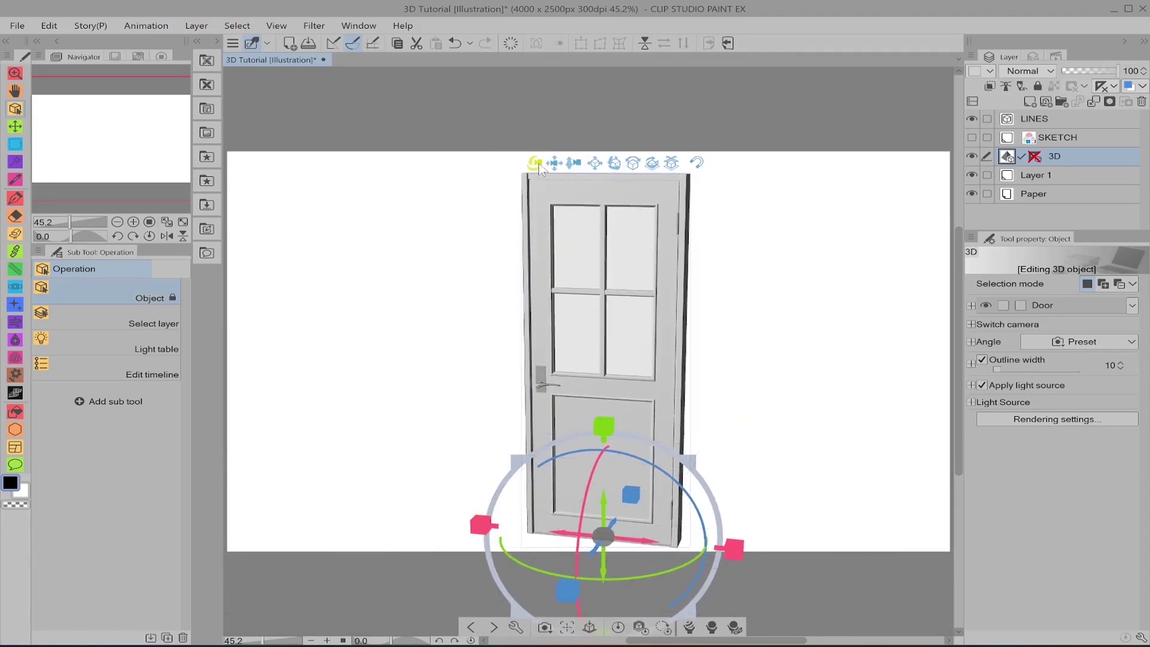
drag(538, 163, 576, 177)
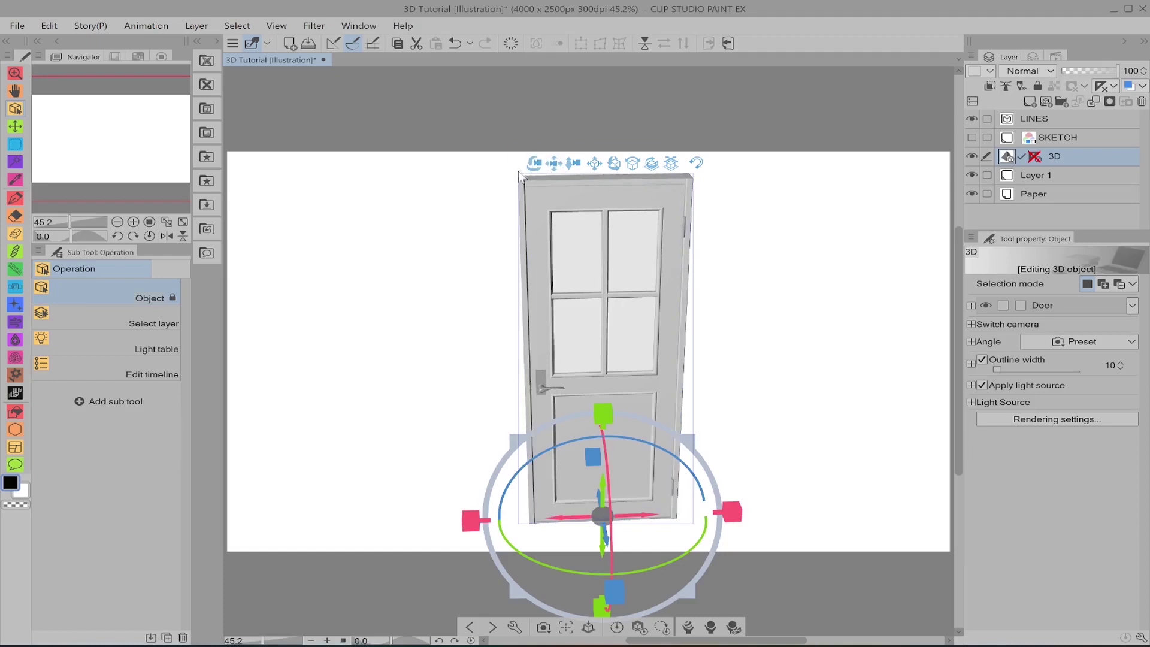
click(616, 627)
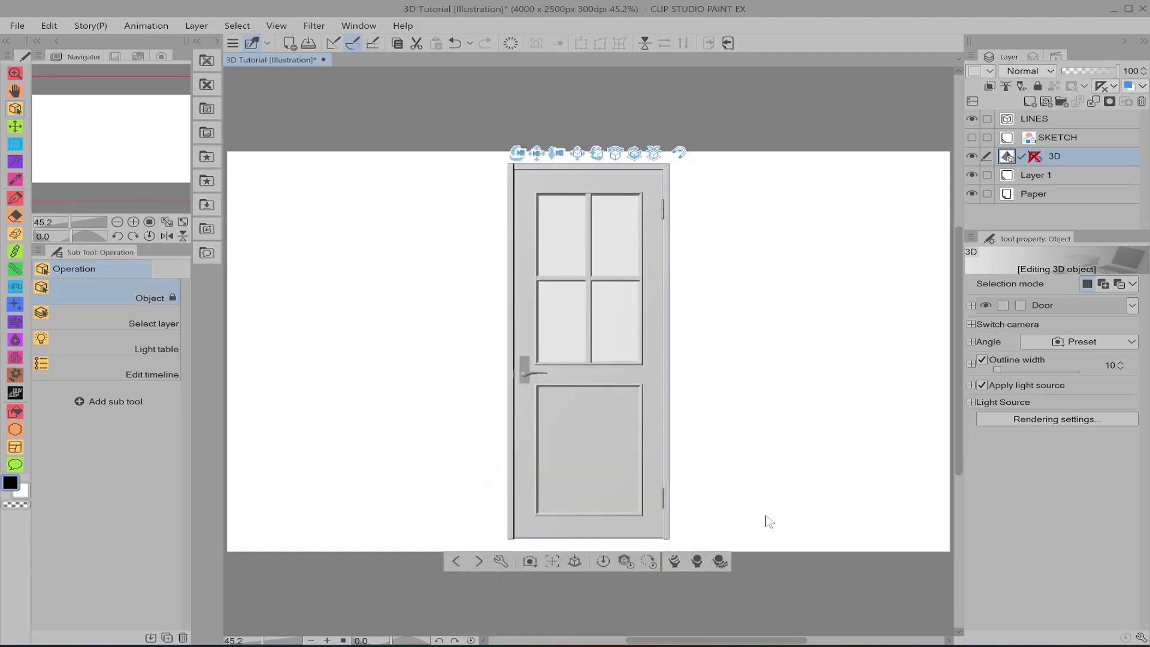
click(642, 390)
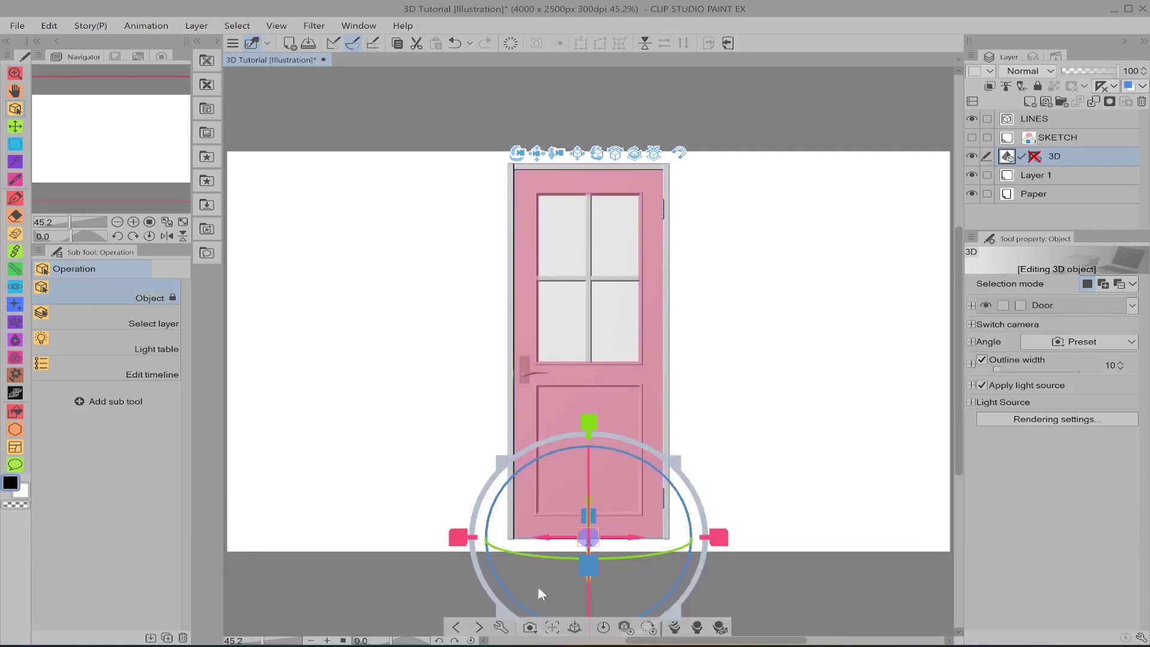
drag(542, 552, 770, 544)
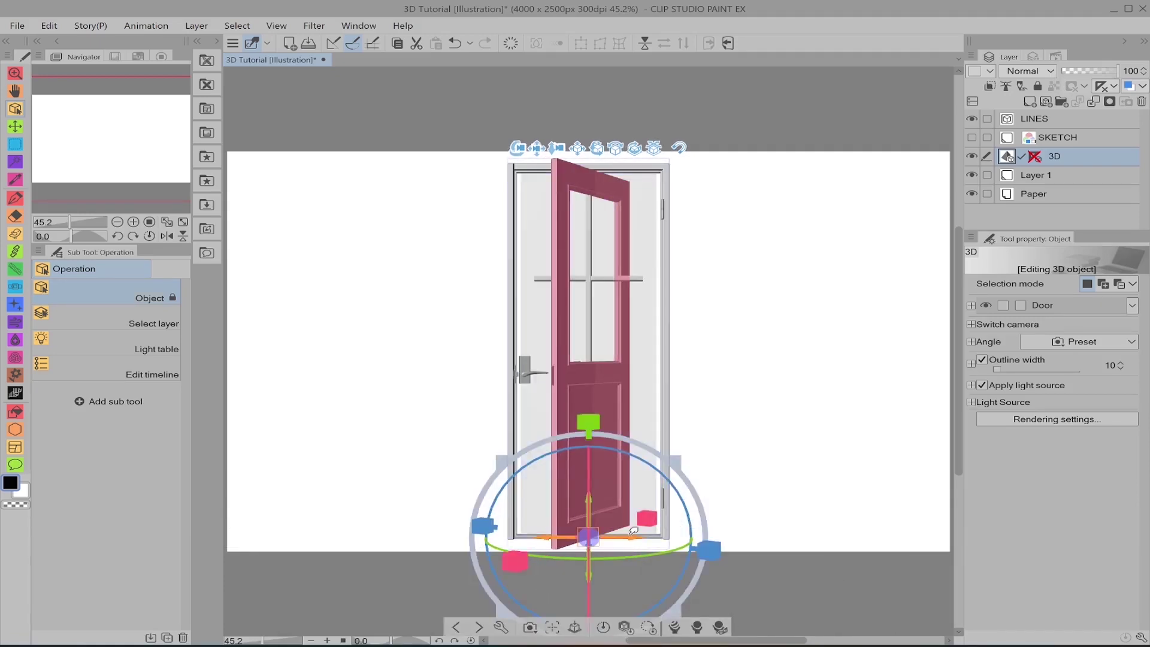
drag(672, 556, 724, 589)
key(ctrl+z)
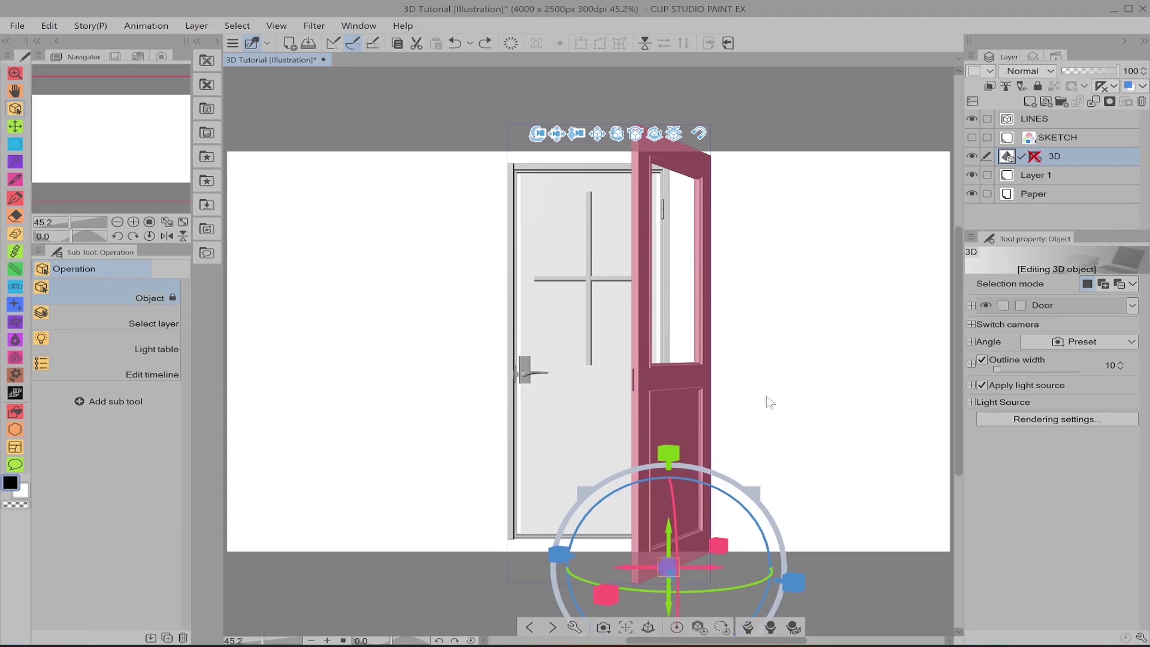
click(676, 627)
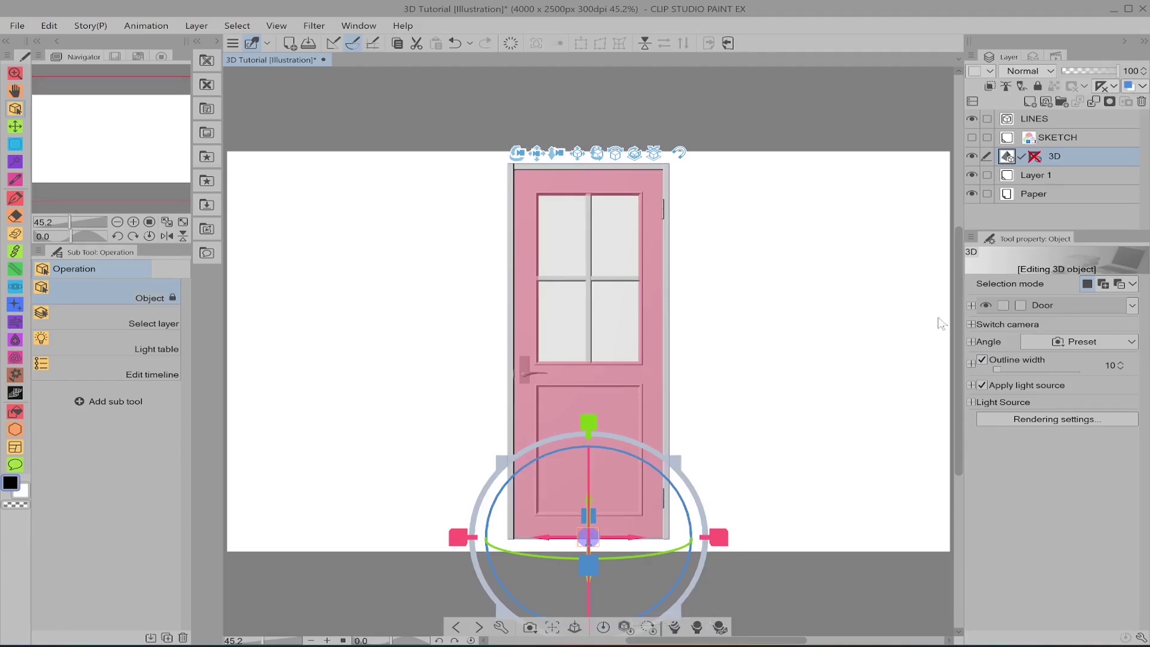
drag(701, 515, 599, 532)
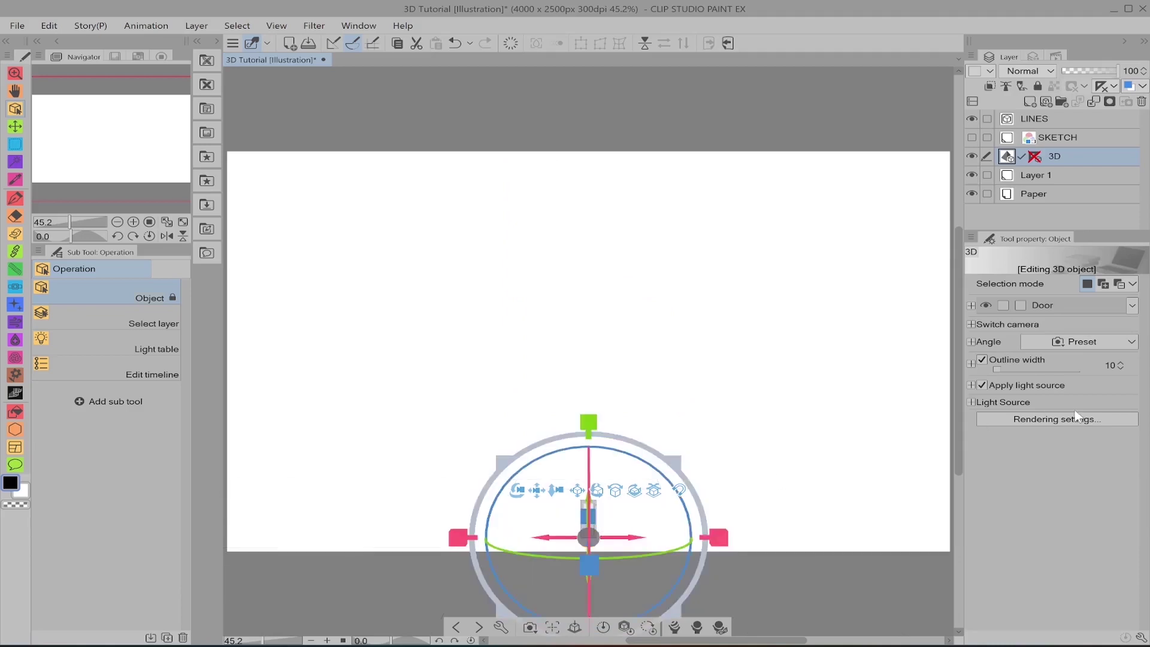
click(626, 627)
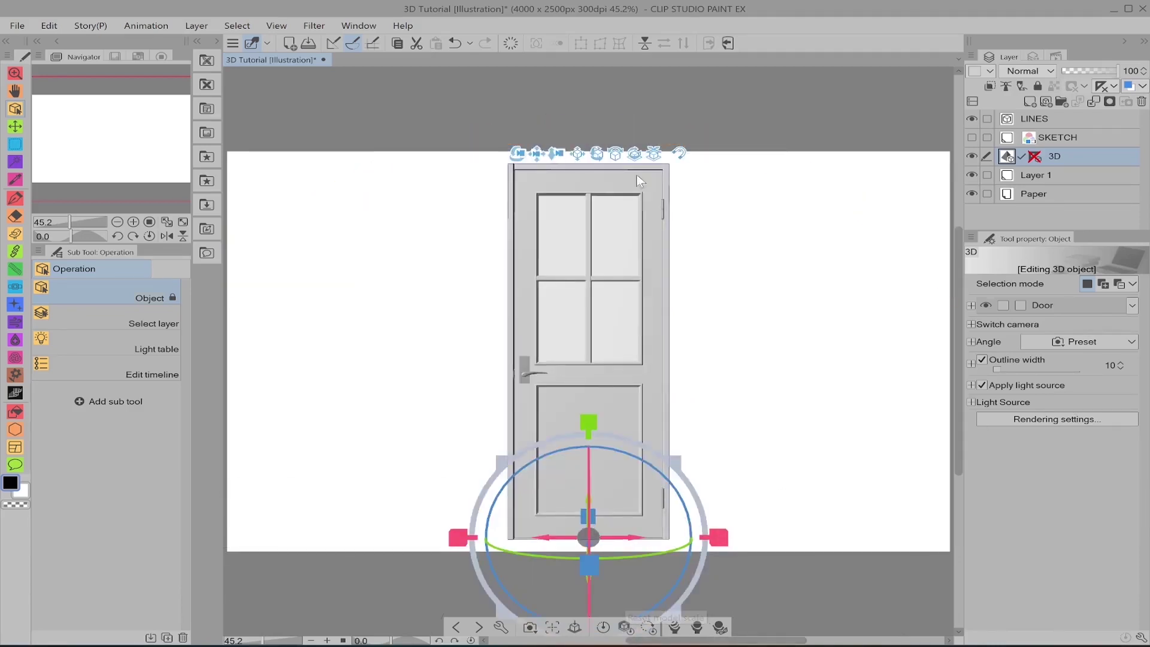
scroll(689, 593, up, 3)
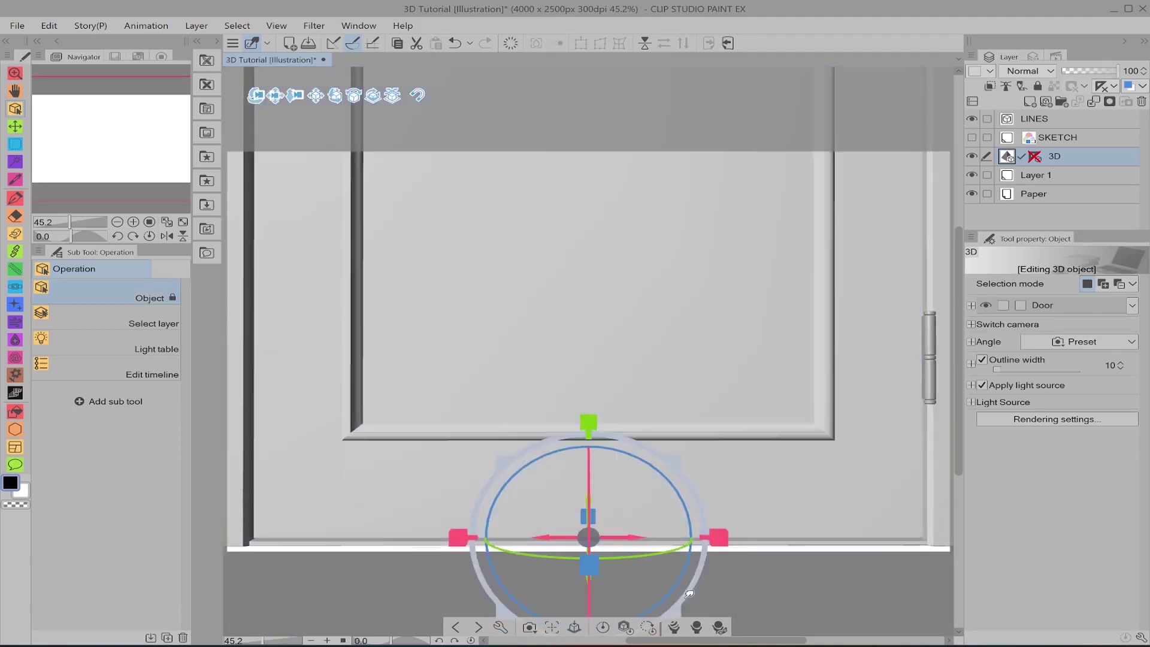
click(626, 627)
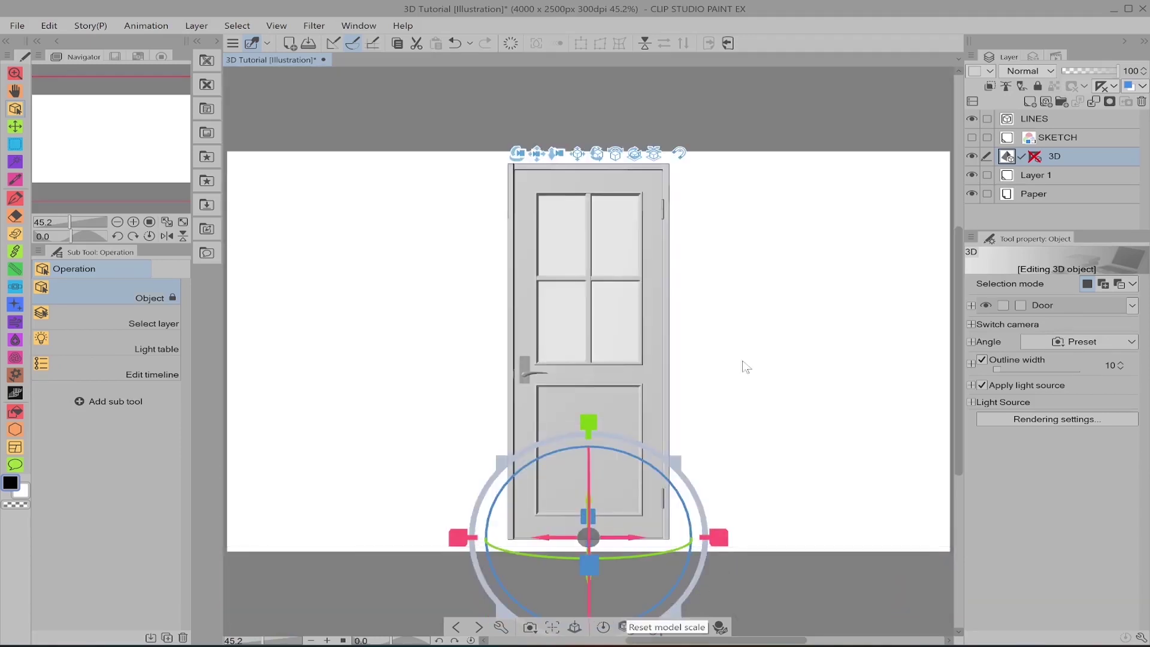
drag(588, 422, 591, 285)
click(625, 627)
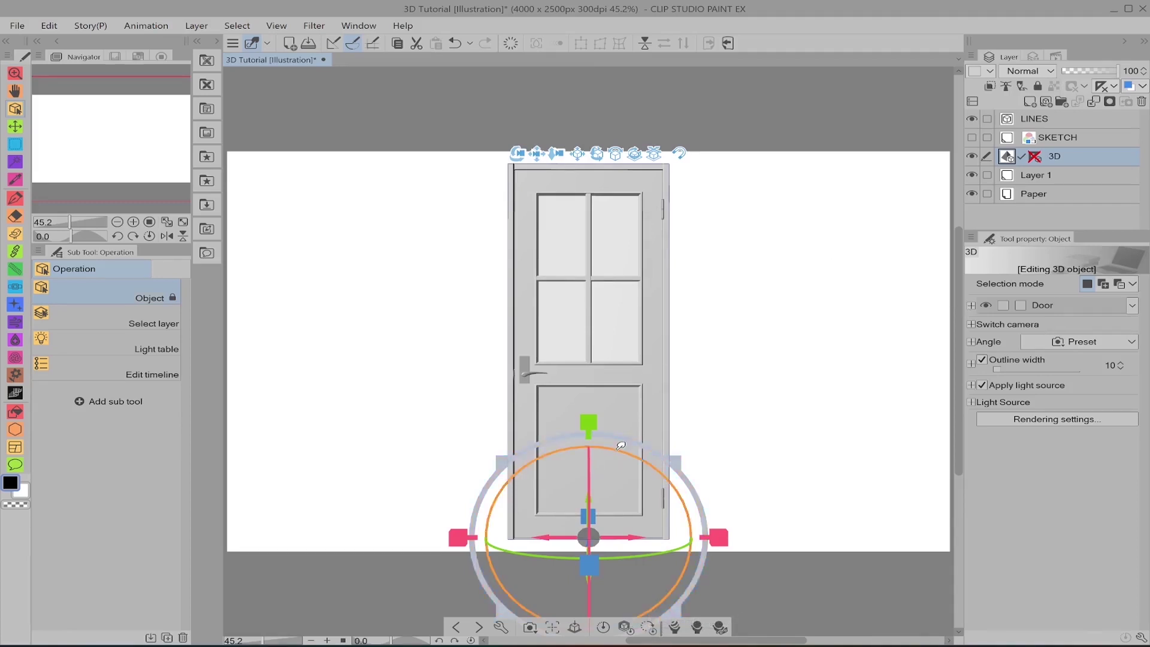
Tip and move the door, then reset its rotation and position to upright and centred
drag(669, 462, 653, 431)
drag(698, 560, 552, 434)
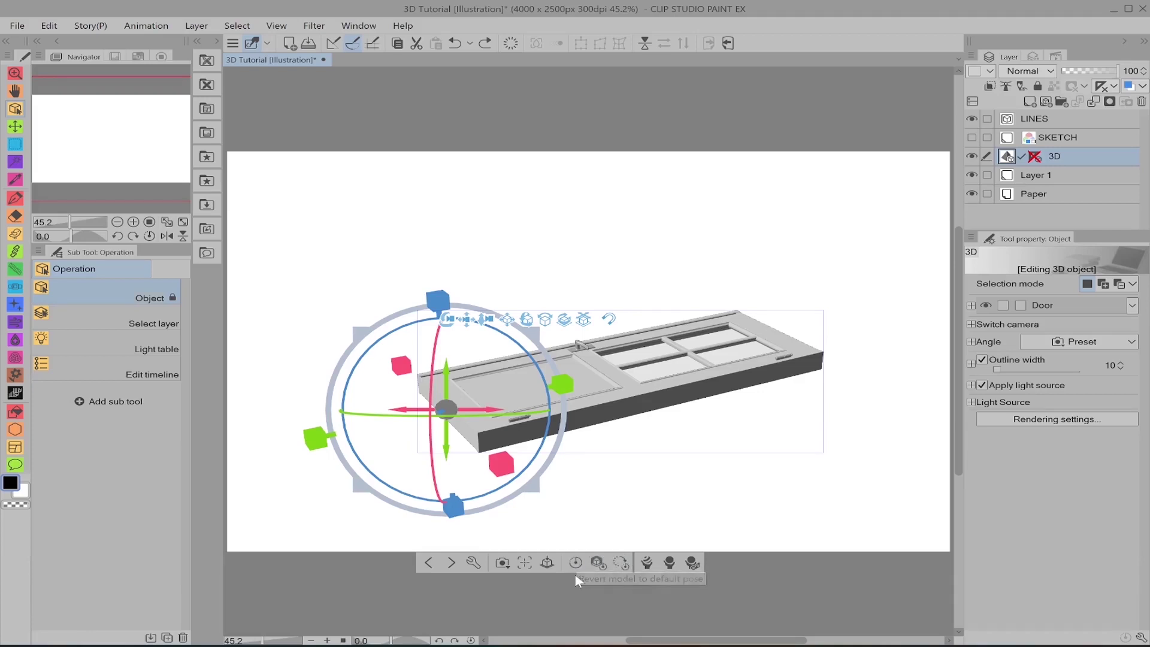
click(623, 558)
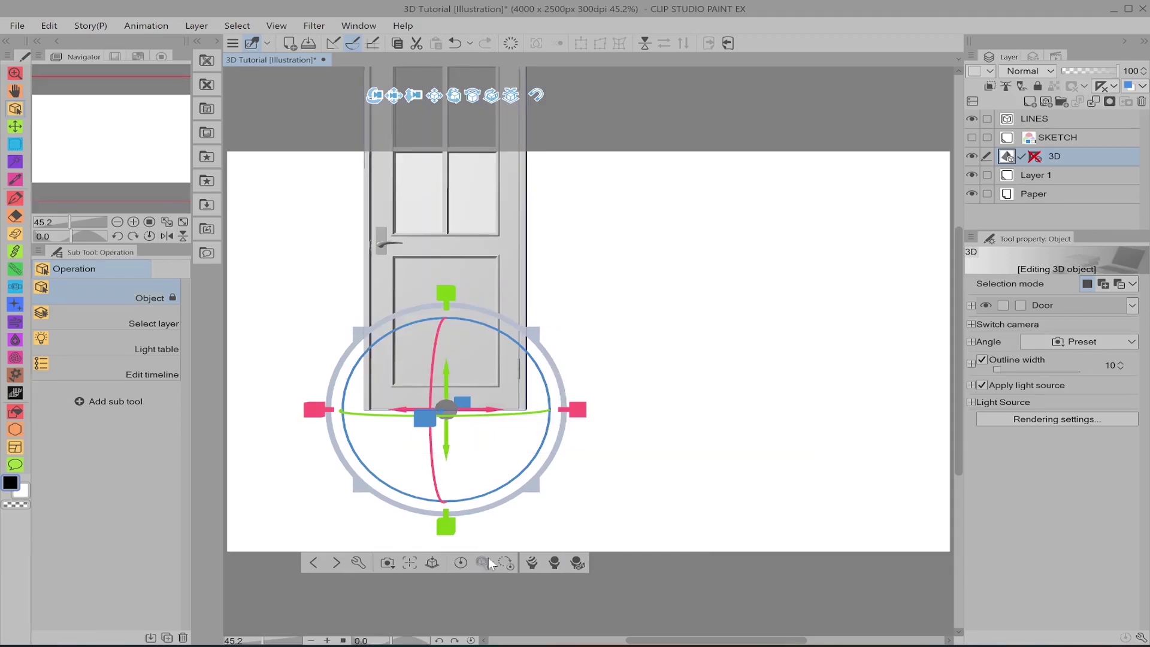
click(412, 566)
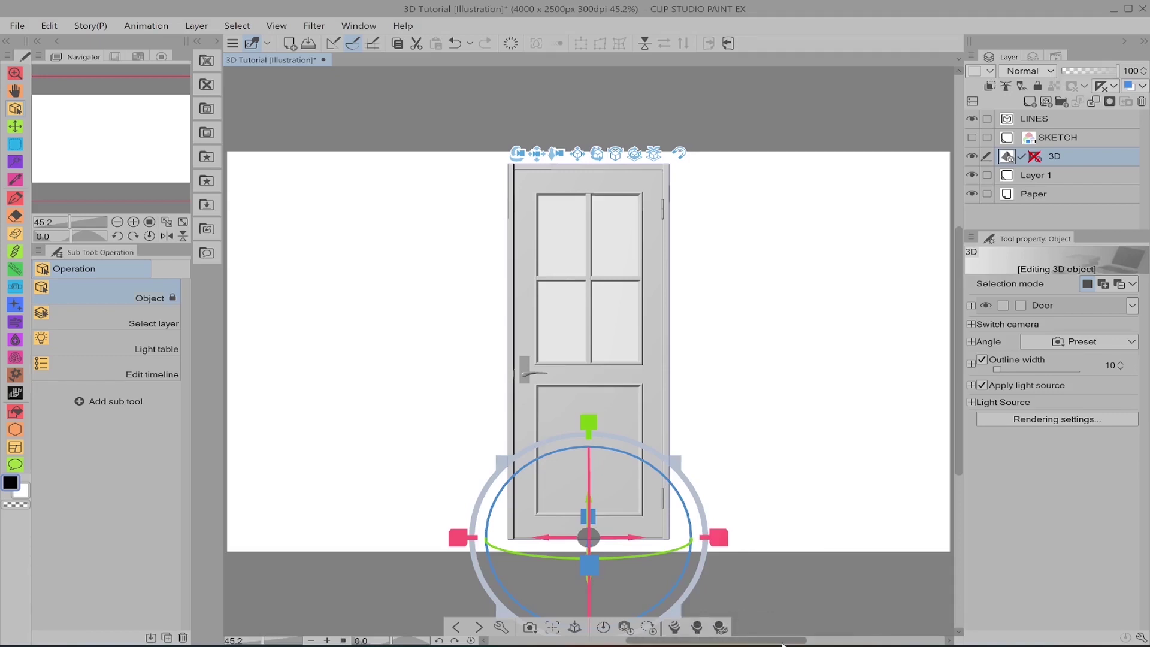
scroll(673, 629, down, 2)
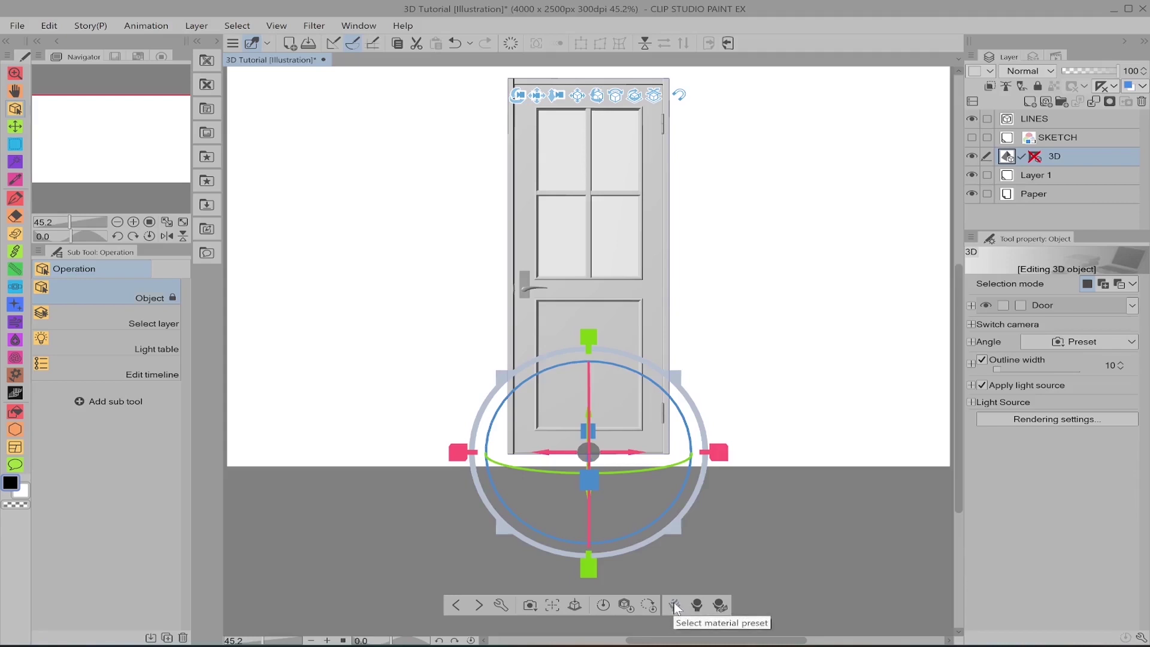
Try the light, medium, dark brown, ivory and copper-handle wood material presets on the door
click(674, 605)
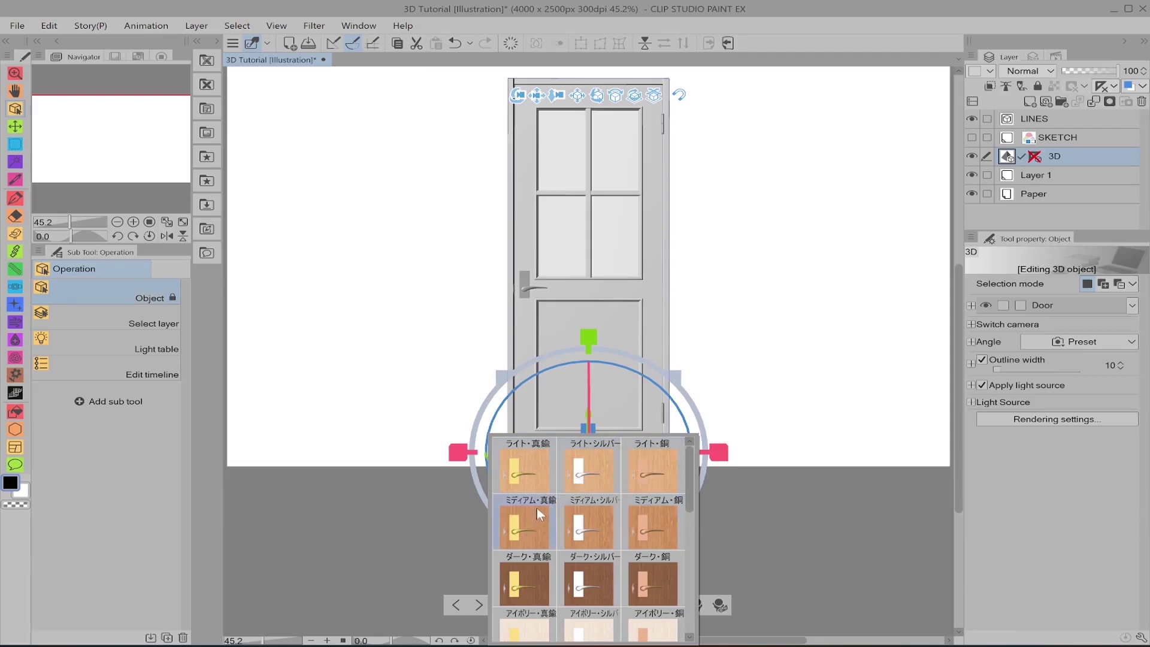
click(533, 474)
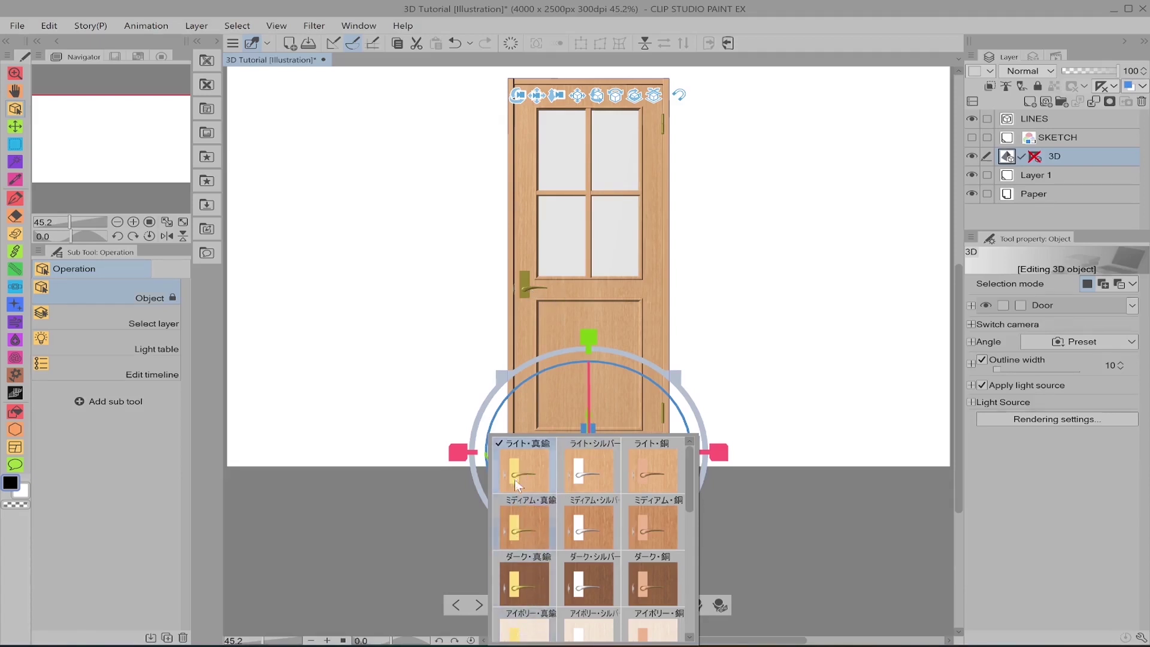
click(534, 514)
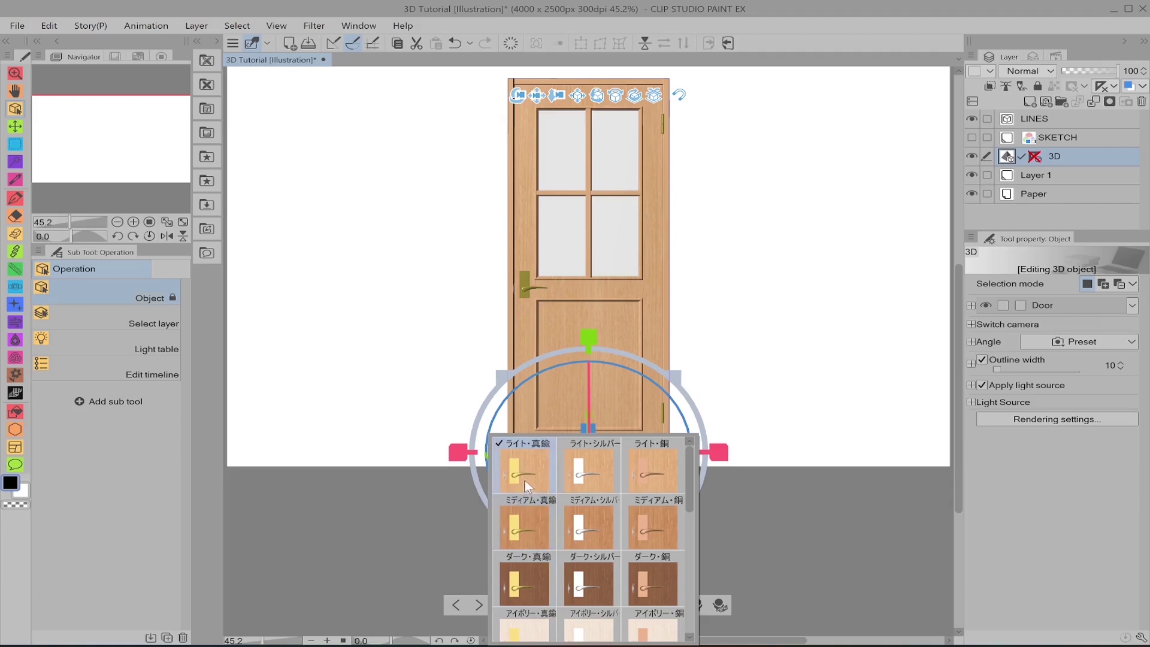
click(530, 577)
click(532, 623)
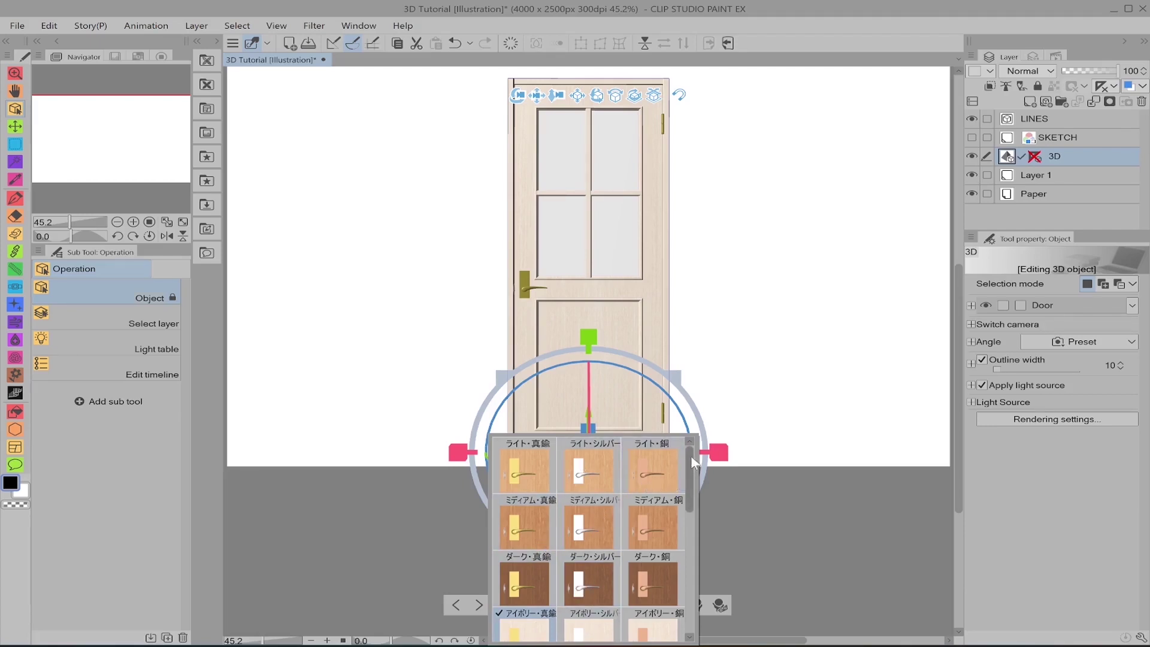
scroll(691, 455, down, 2)
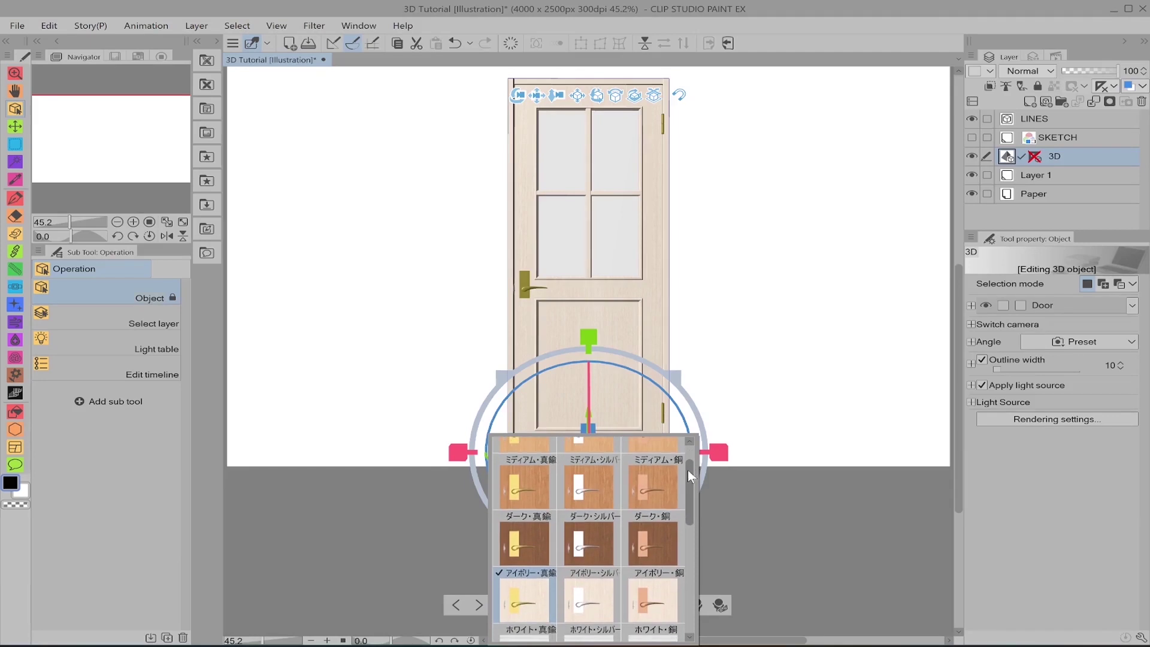
click(671, 472)
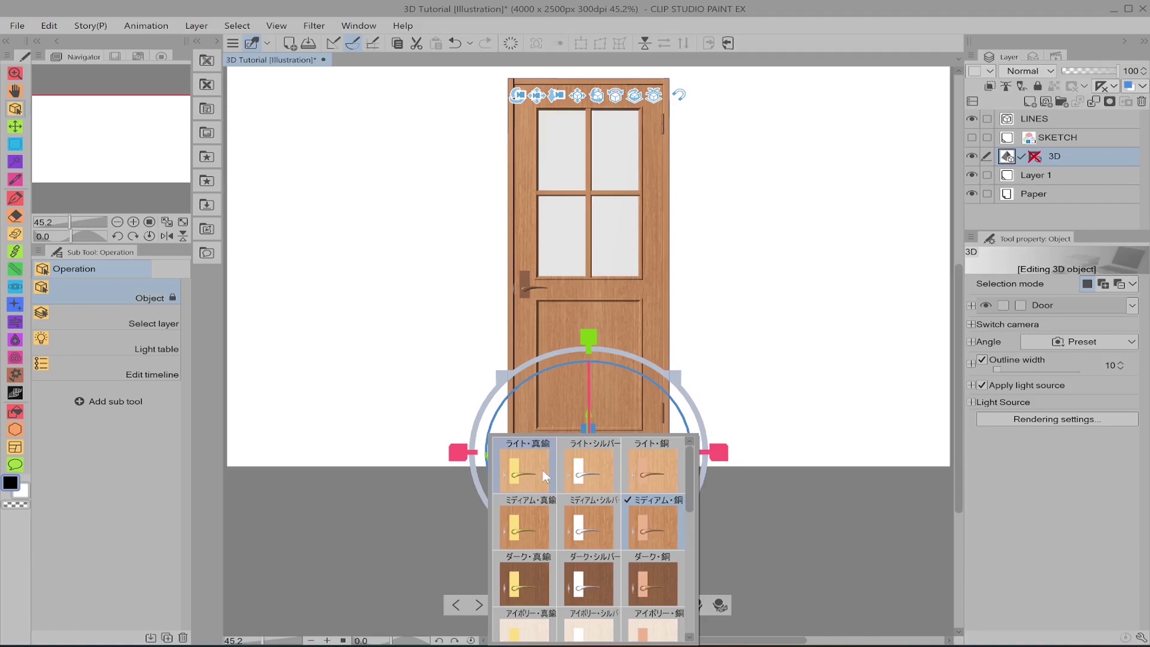
scroll(534, 464, down, 3)
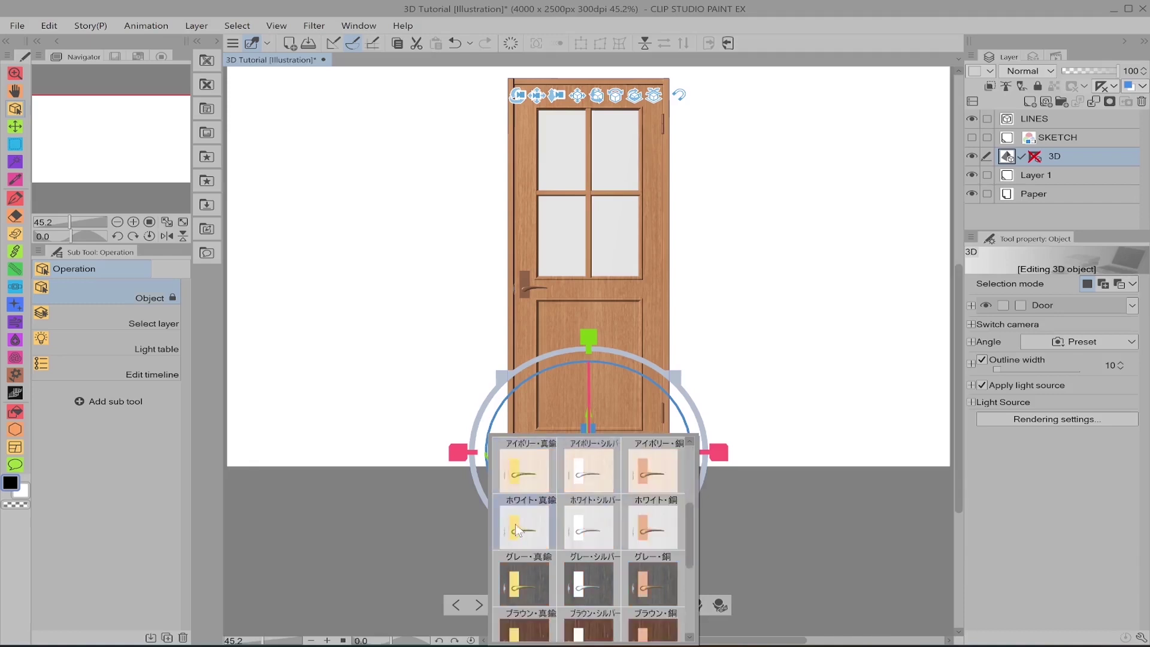
Compare white, grey, red-brown and yellow wood presets, then settle on ホワイト・真鍮 (white wood, brass)
click(539, 527)
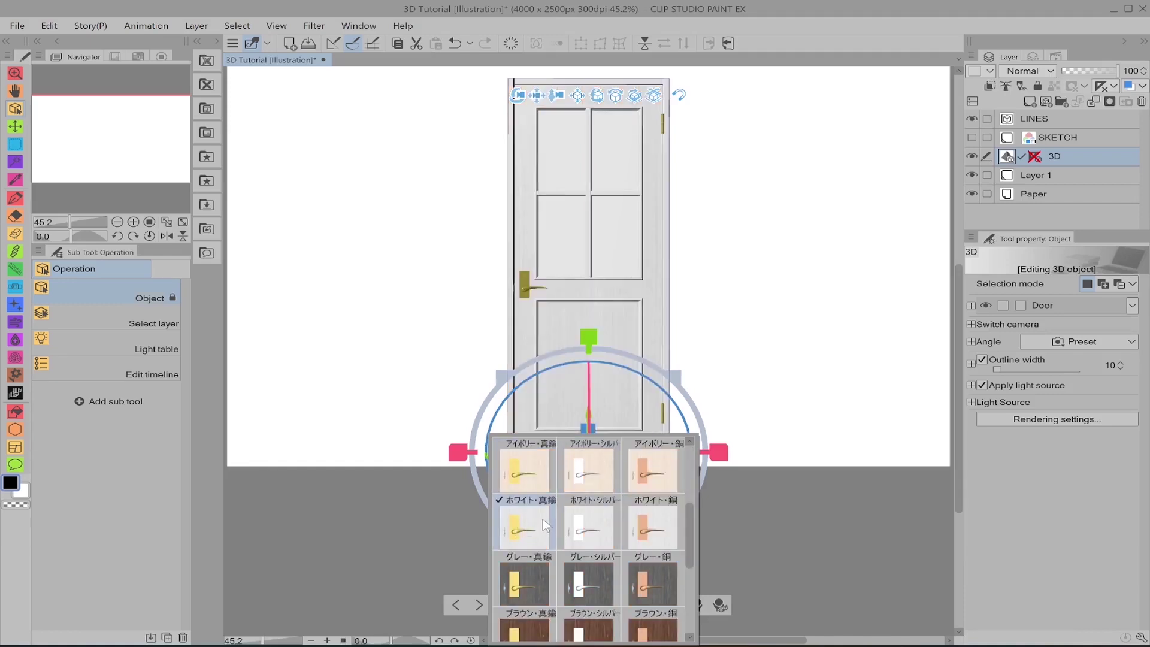
click(595, 539)
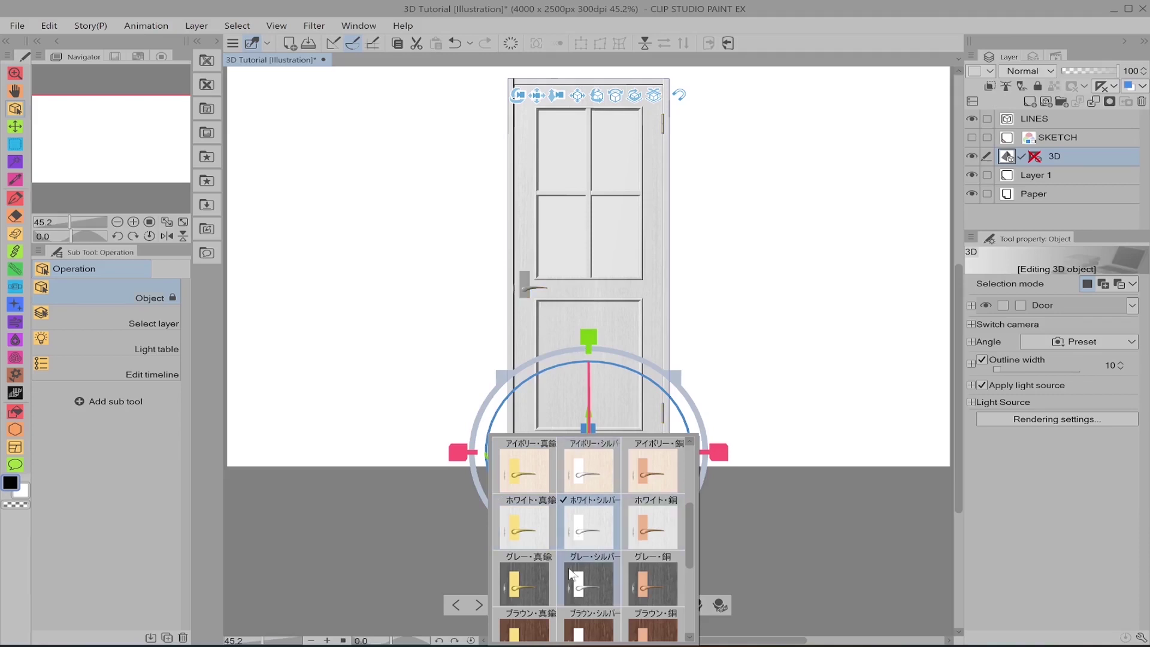
click(550, 578)
scroll(550, 575, down, 3)
click(550, 509)
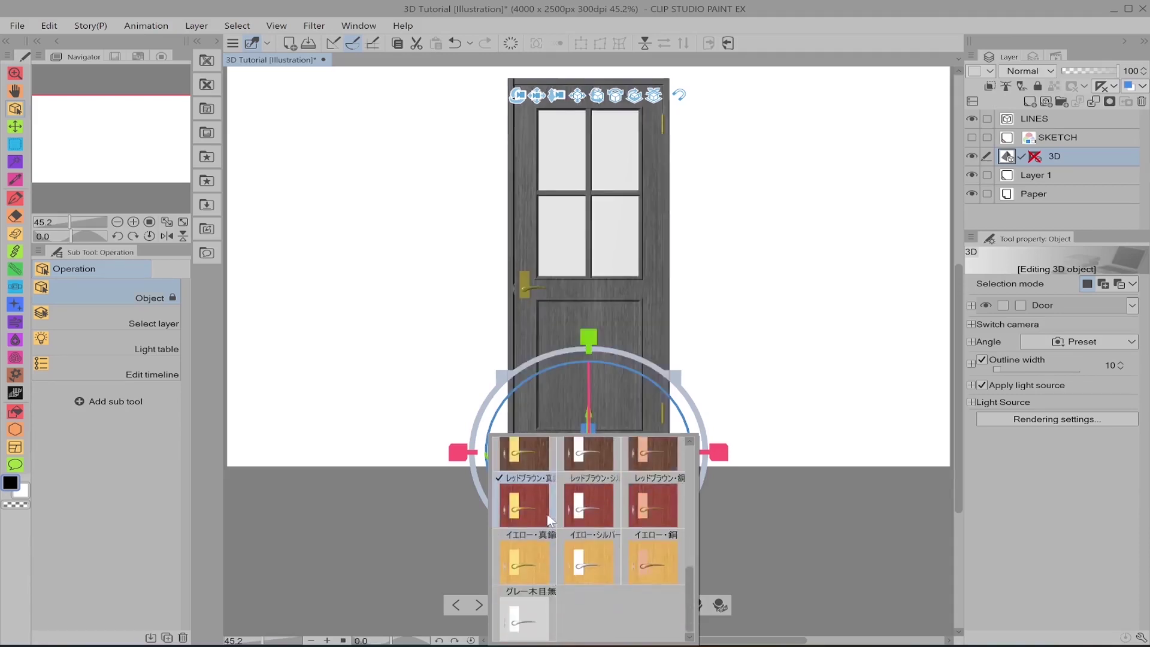
click(544, 559)
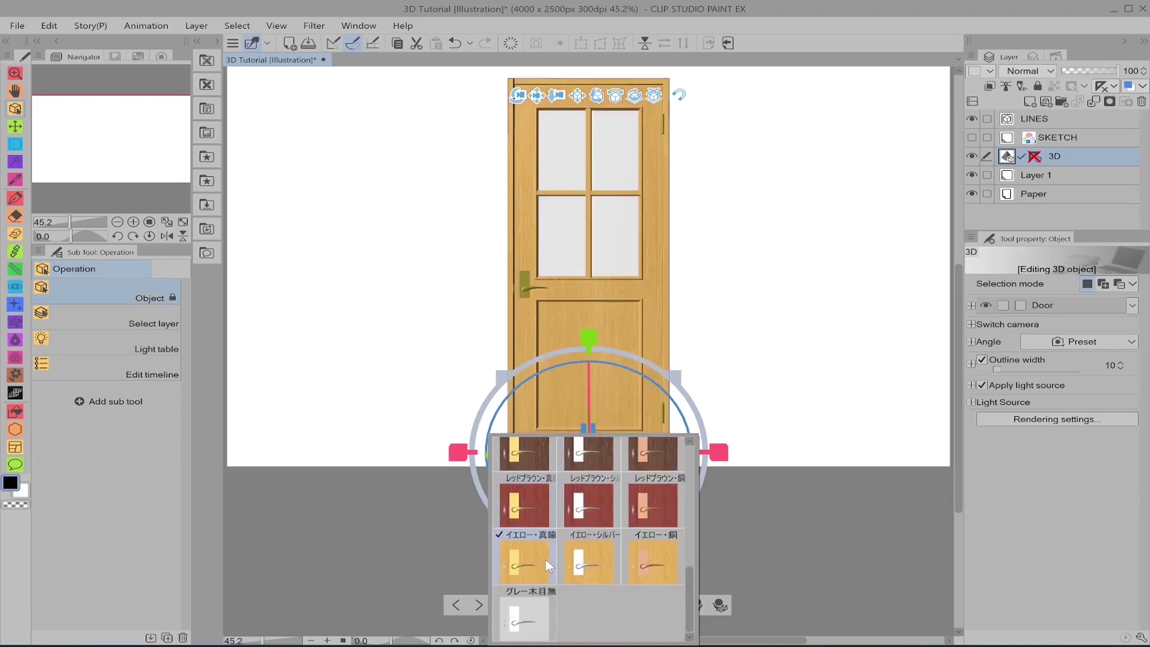
click(546, 617)
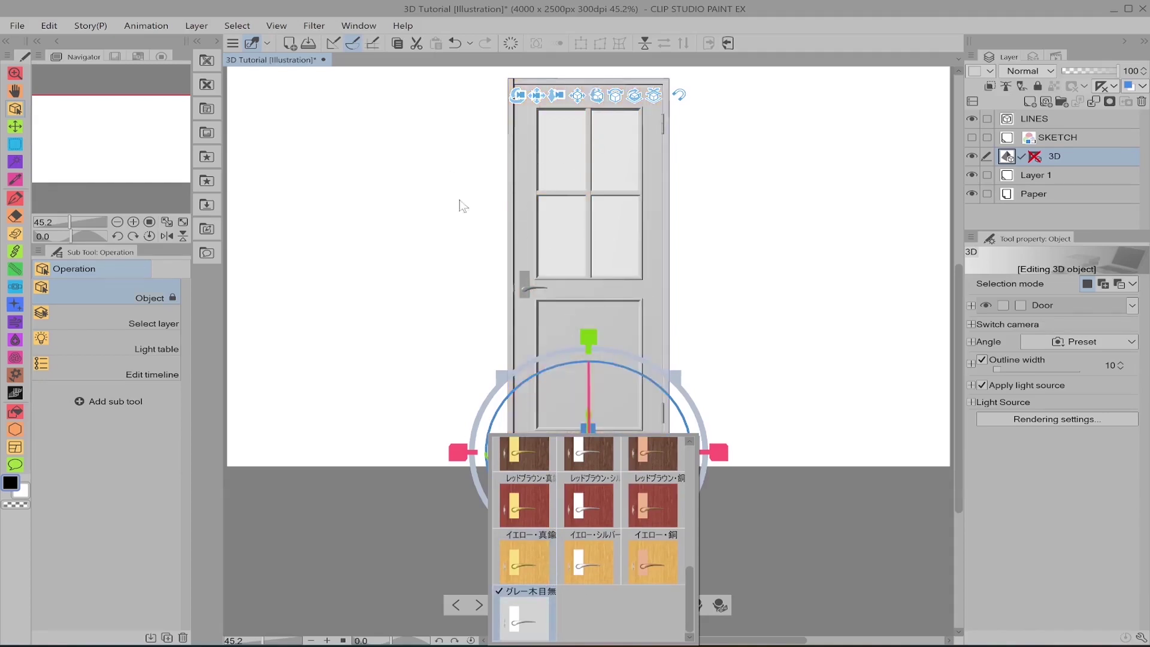
scroll(556, 496, up, 5)
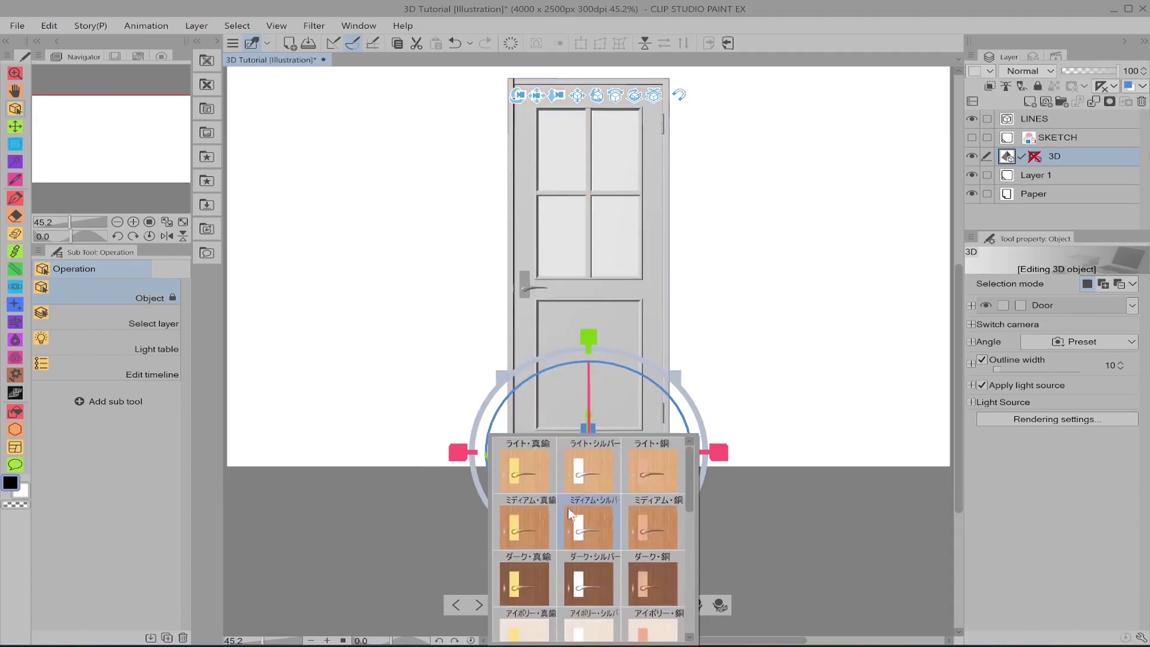
scroll(568, 507, down, 2)
click(537, 579)
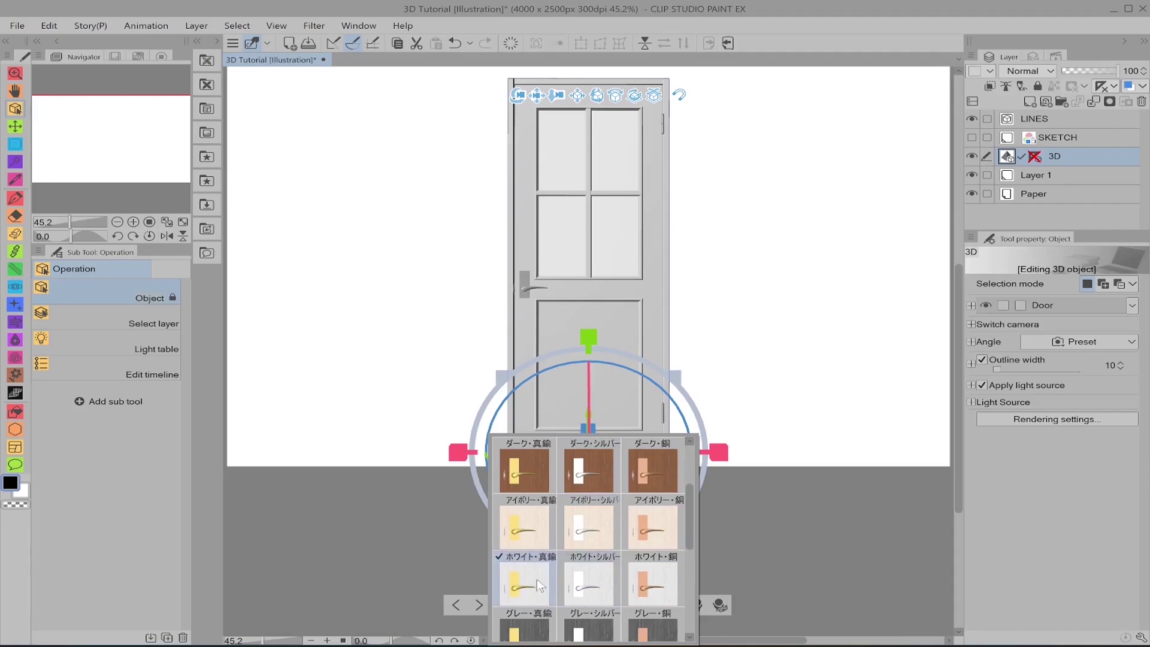
click(755, 316)
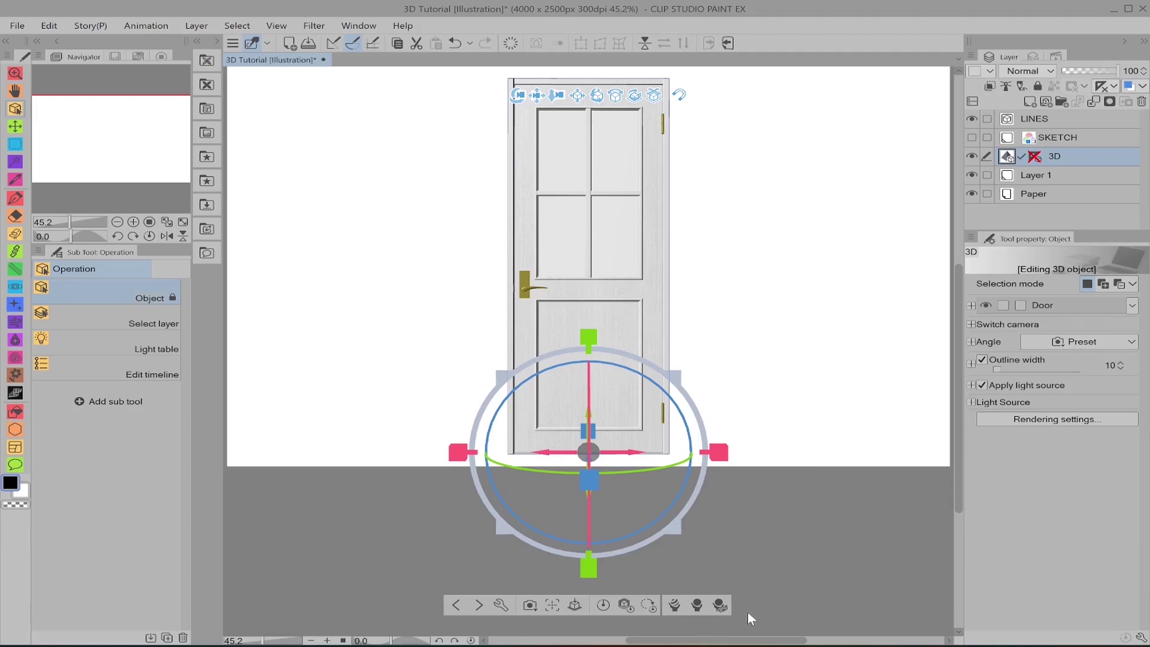
Preview door layout presets 02 and 03
click(695, 606)
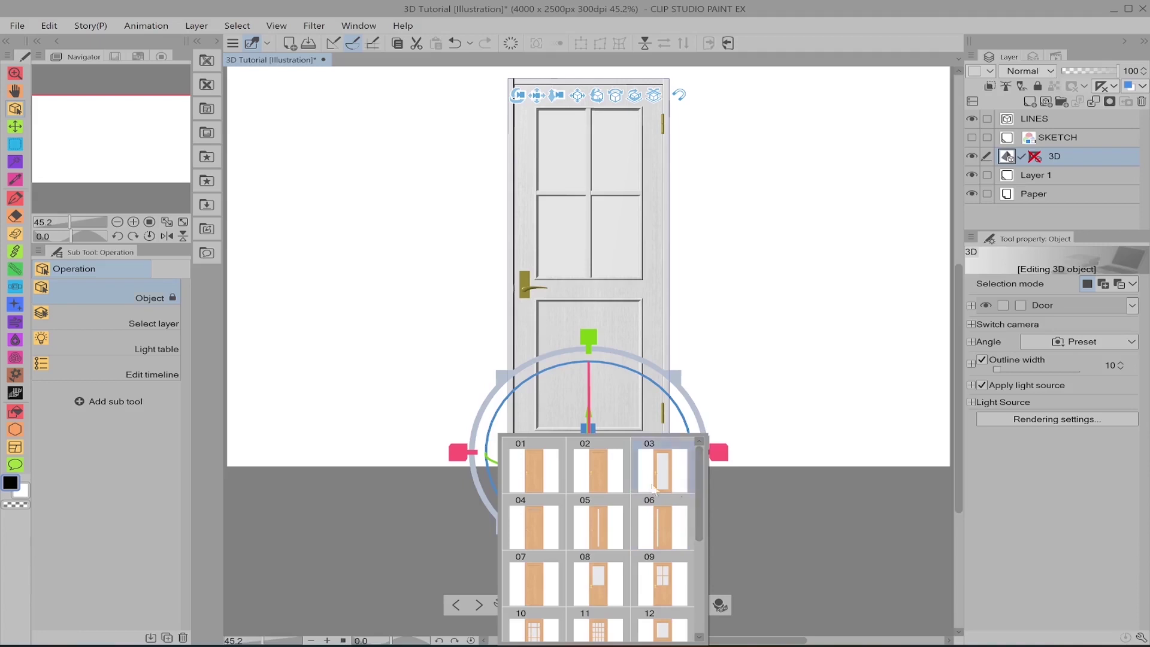
click(595, 476)
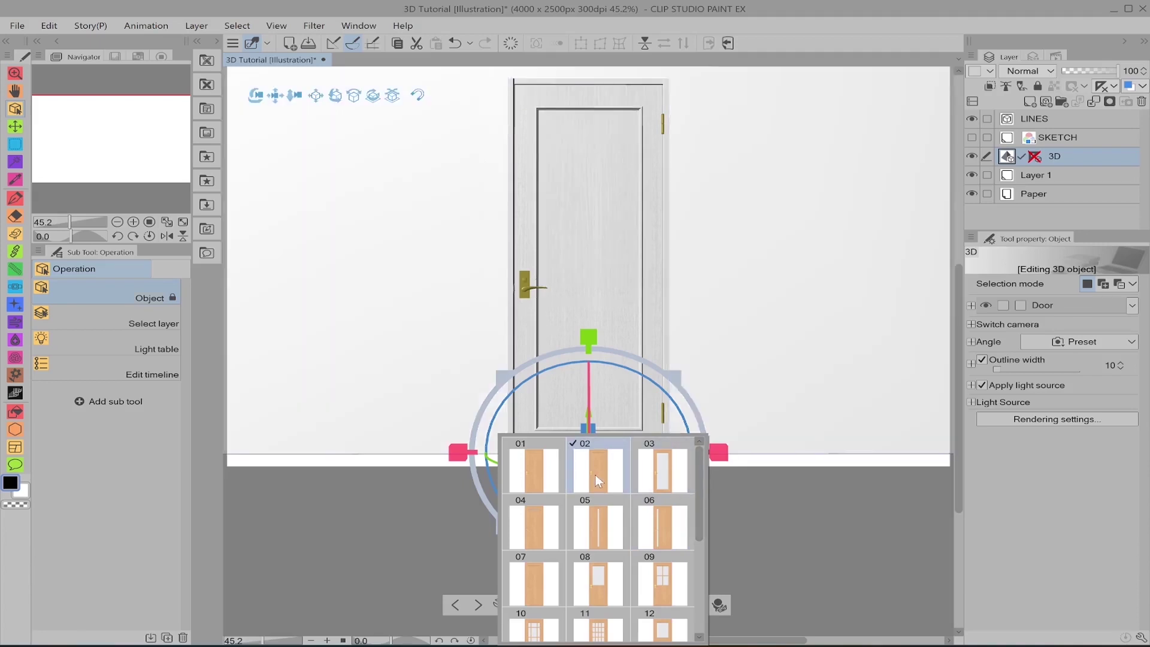
click(662, 472)
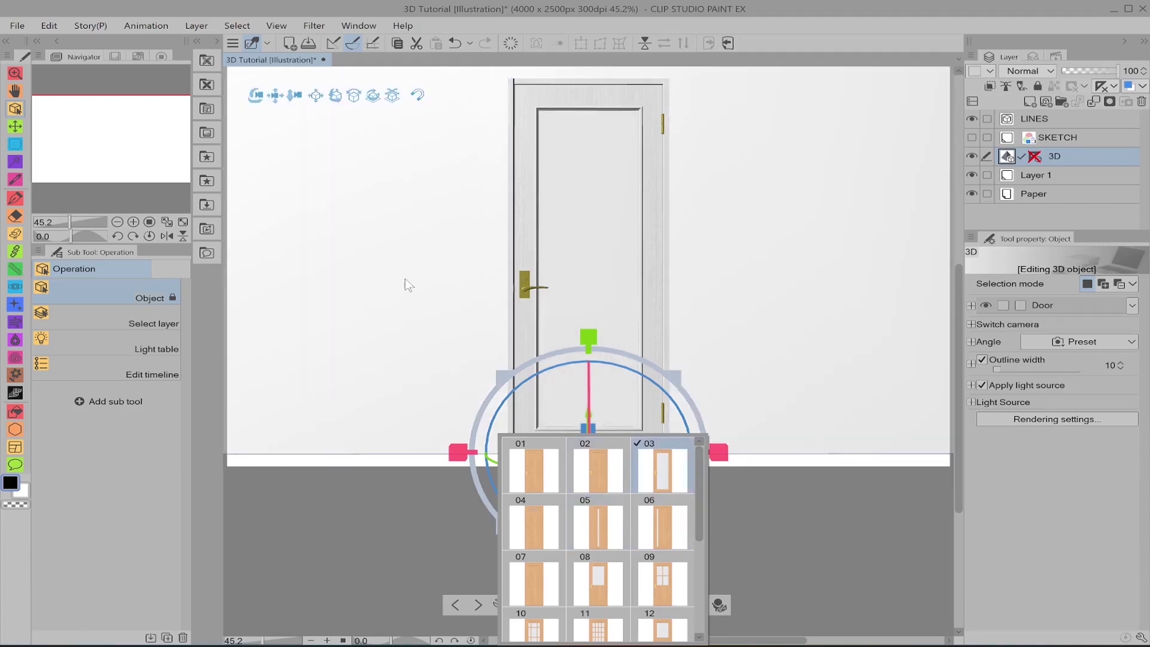
click(353, 463)
drag(352, 463, 397, 477)
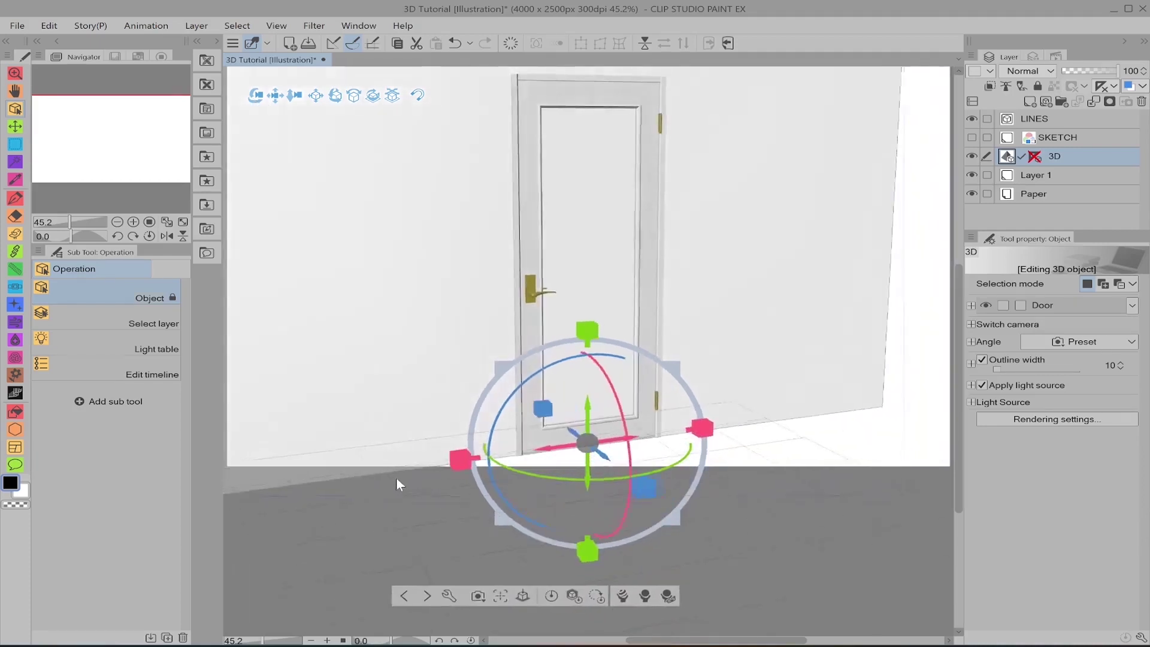
Try layouts 05, 06 and 09, then settle on layout 07 with two tall vertical panels
click(494, 596)
click(595, 535)
click(645, 533)
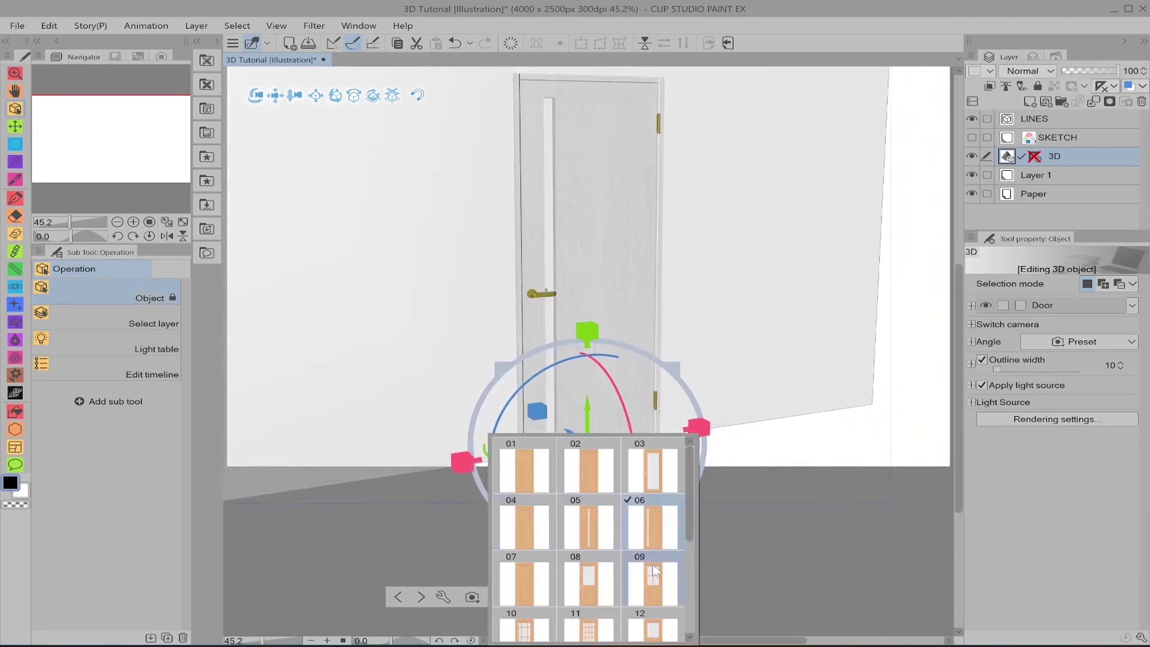
click(653, 564)
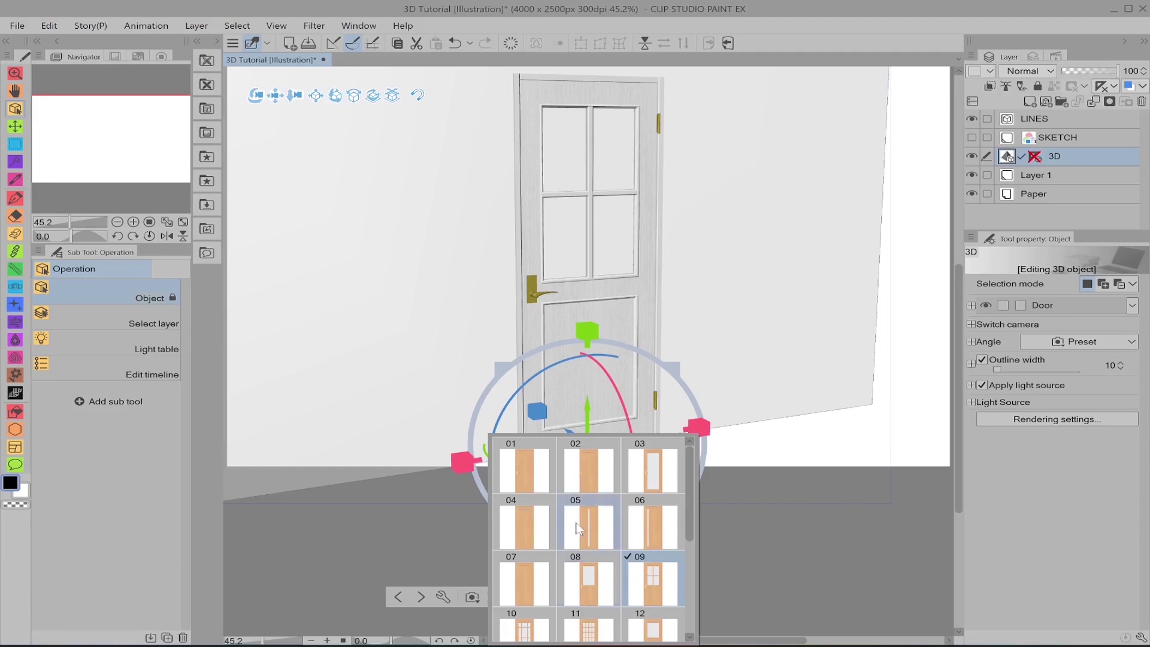
click(532, 555)
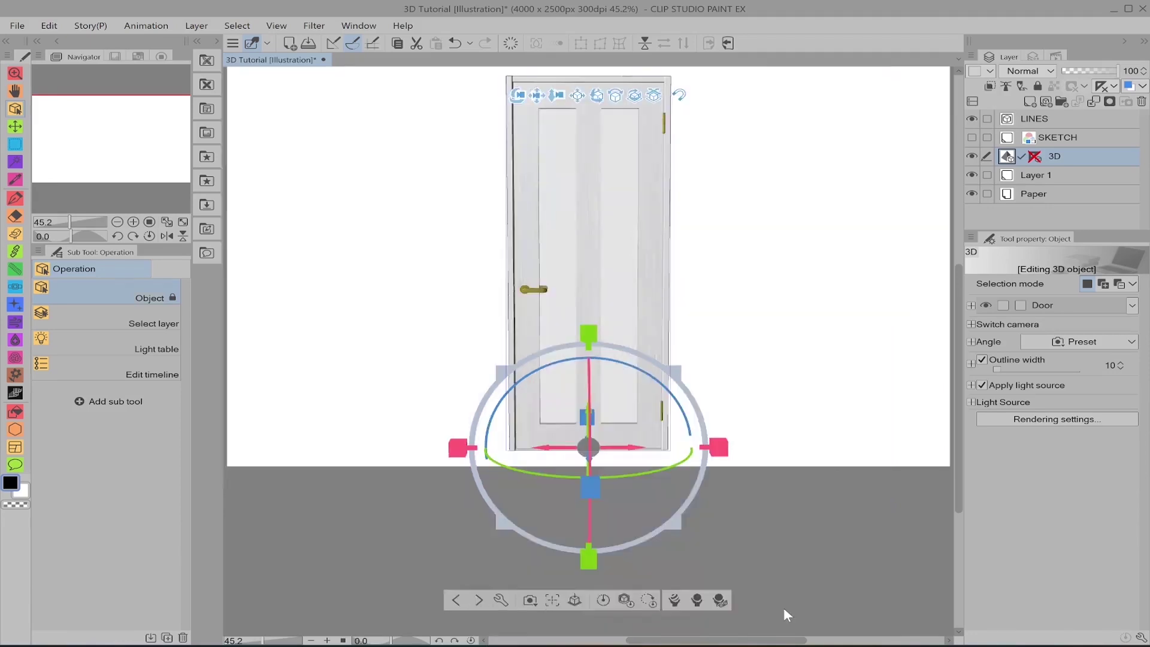
Set the door's open/close moveable part to 26 so it stands slightly ajar
click(722, 599)
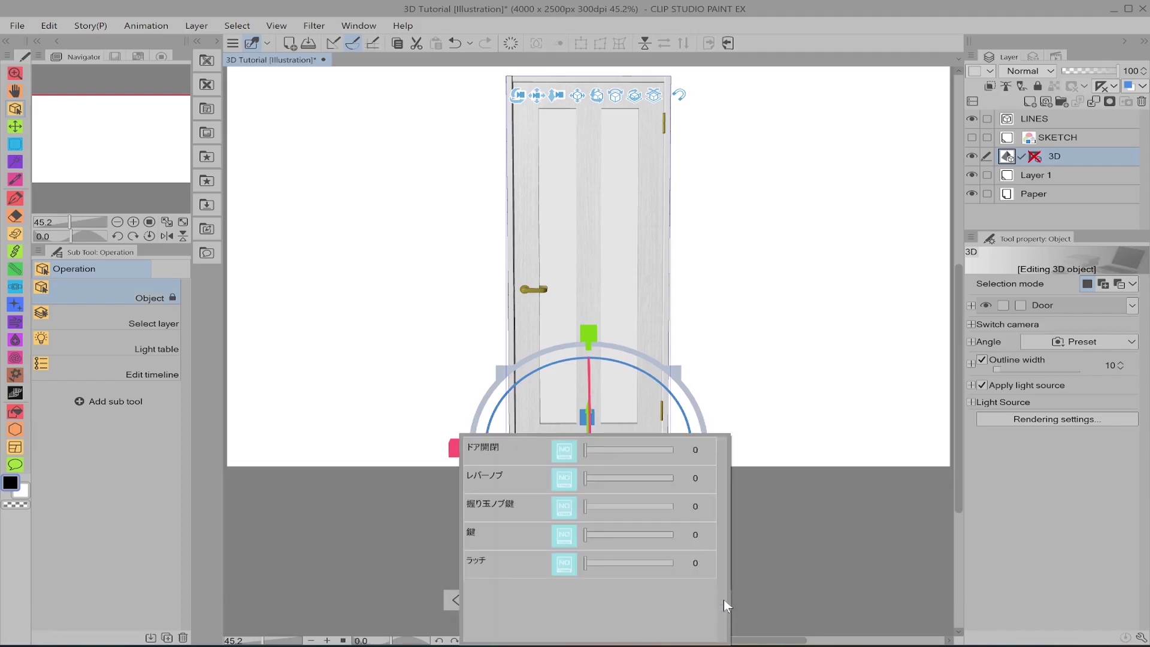
click(591, 449)
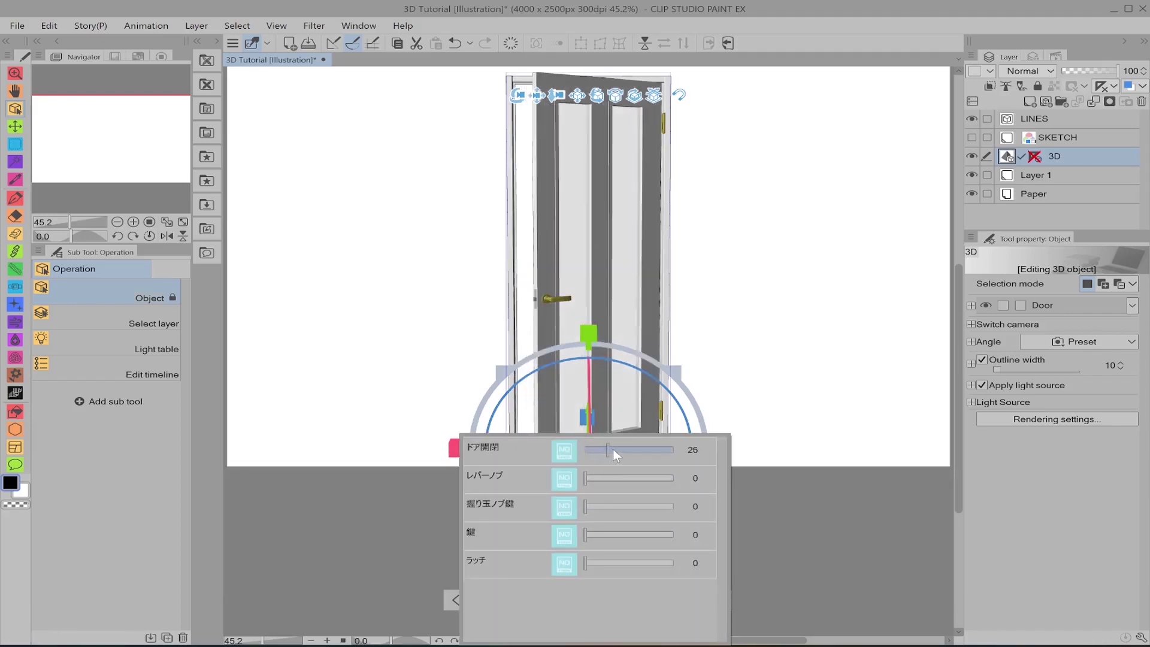